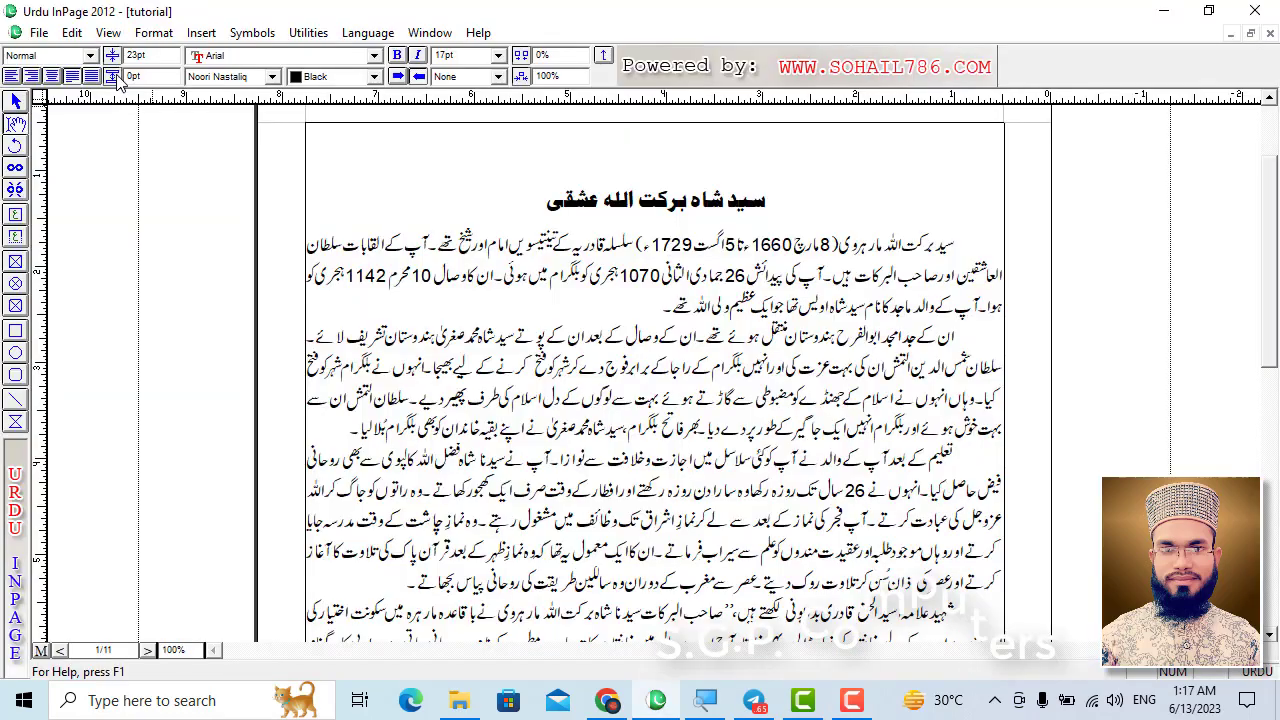
Step: Set the document's general measurement unit to Millimeters in the document preferences
click(70, 33)
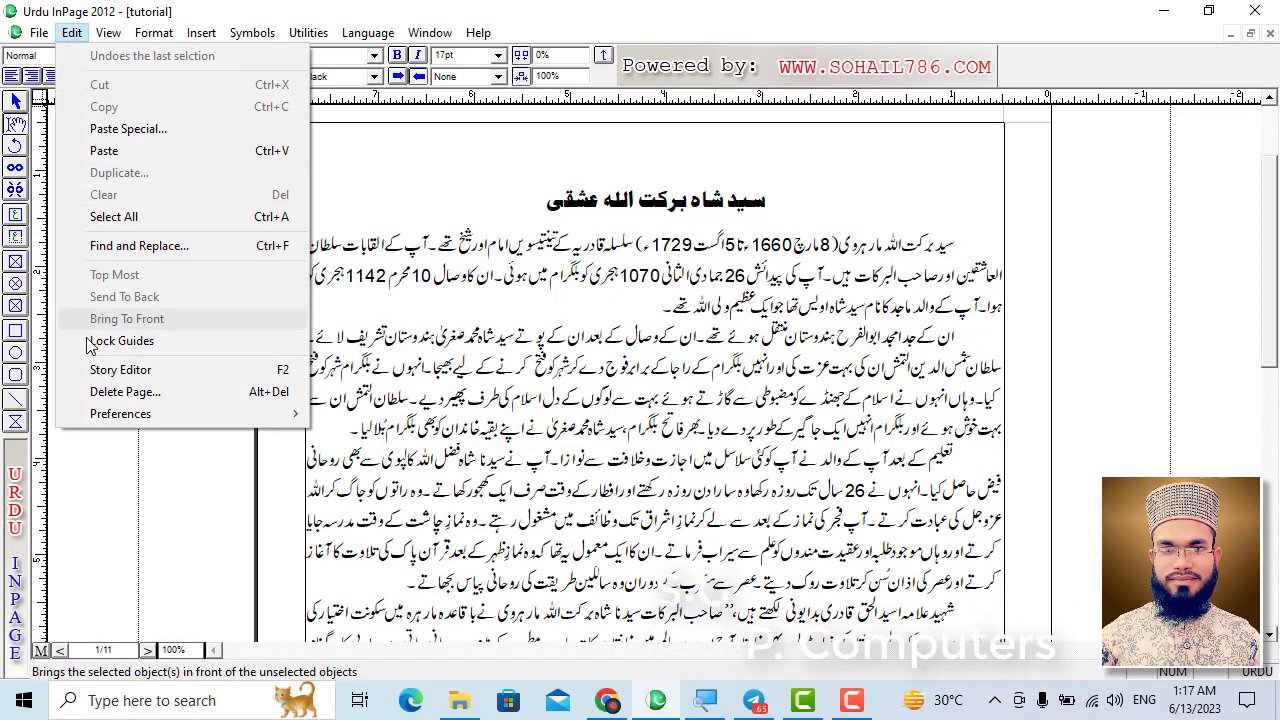
mouse_move(266, 414)
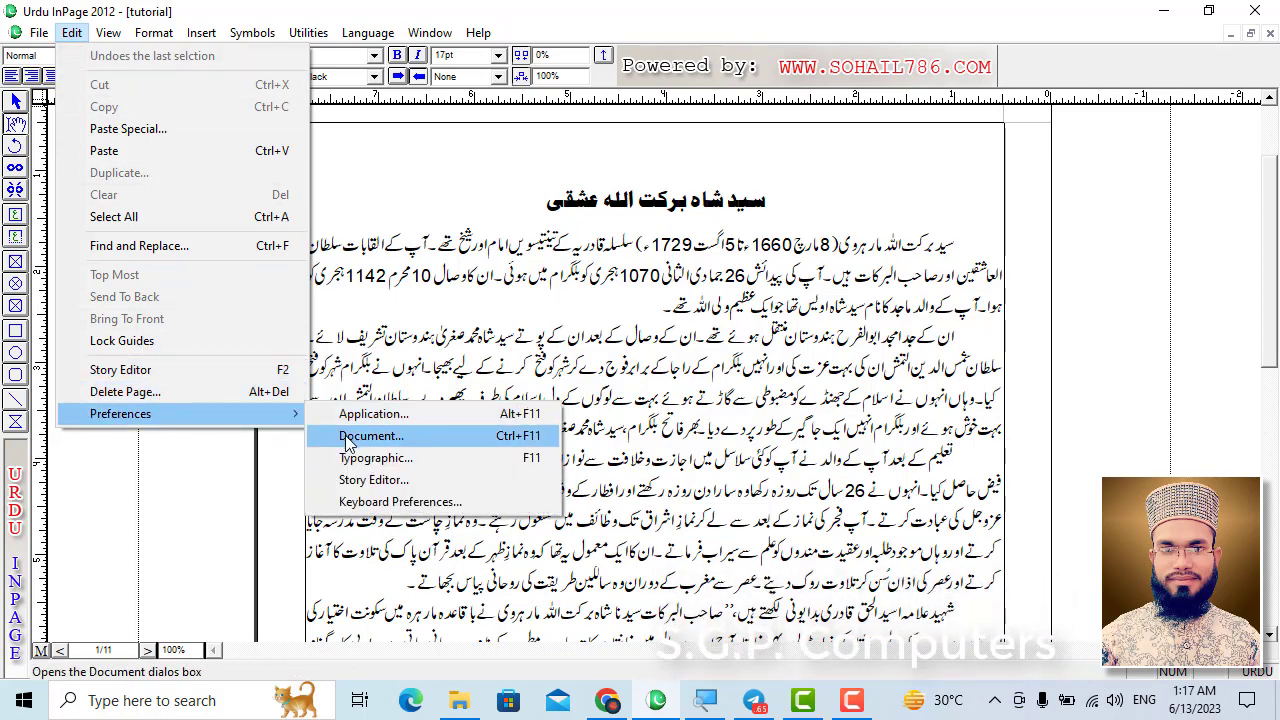
click(413, 443)
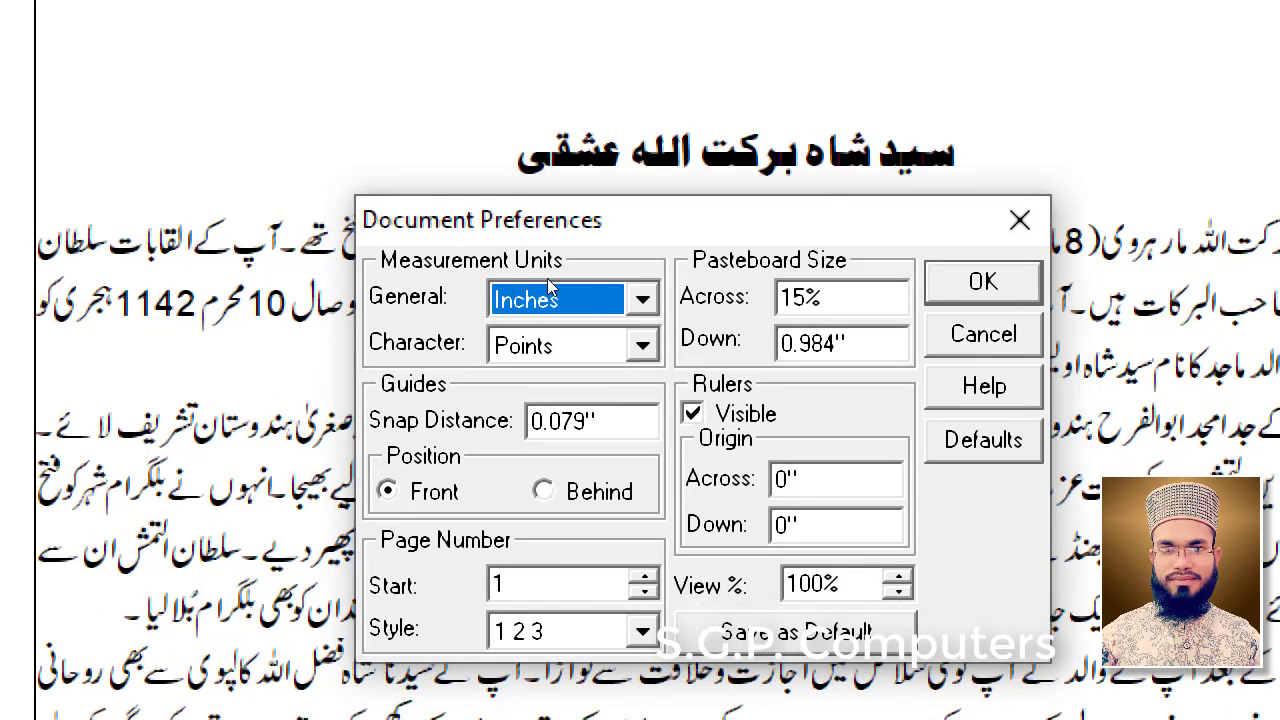
click(600, 298)
key(Down)
key(Return)
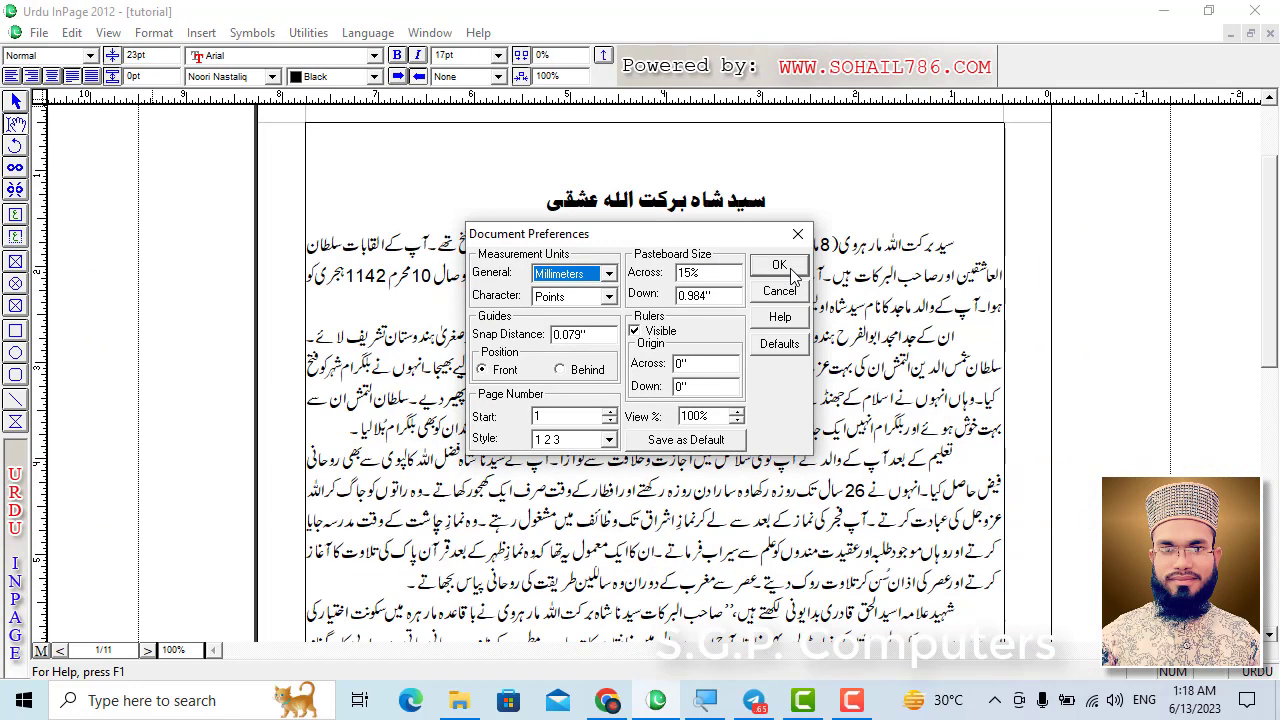
key(Return)
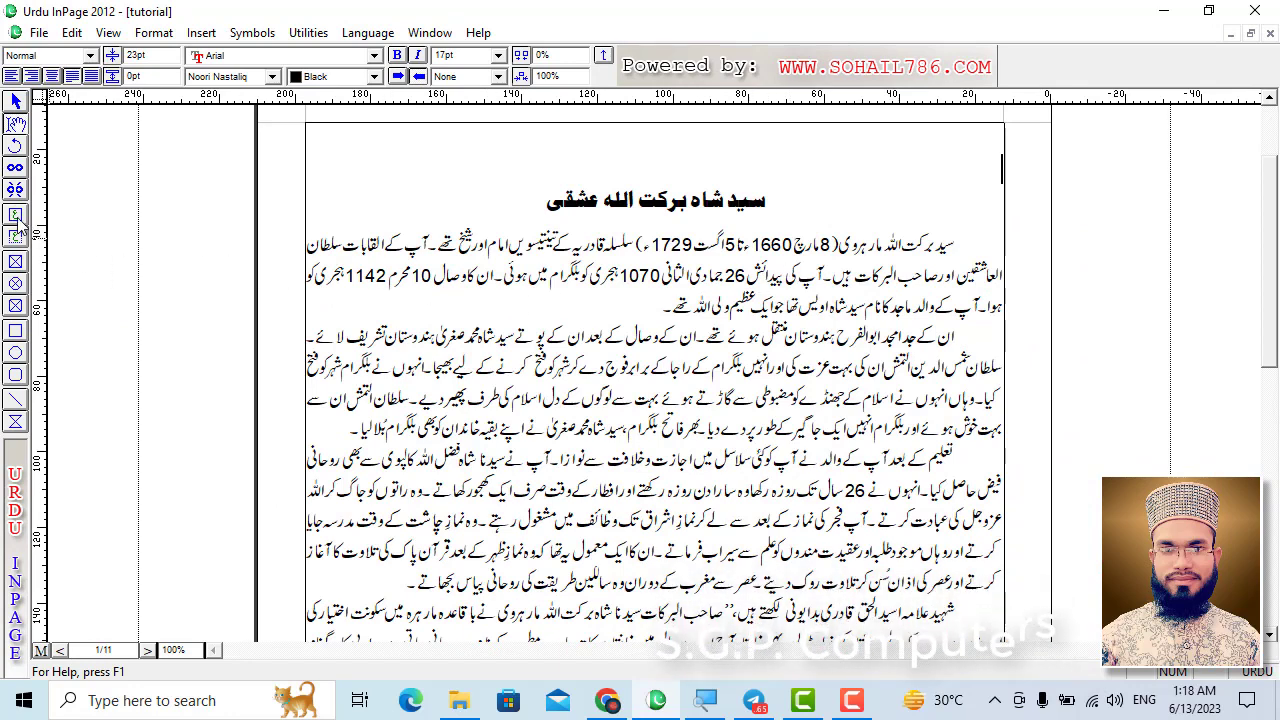
Step: Draw a text box about 34 mm wide and 65 mm high over the upper paragraphs, and move it slightly down and to the right
click(17, 217)
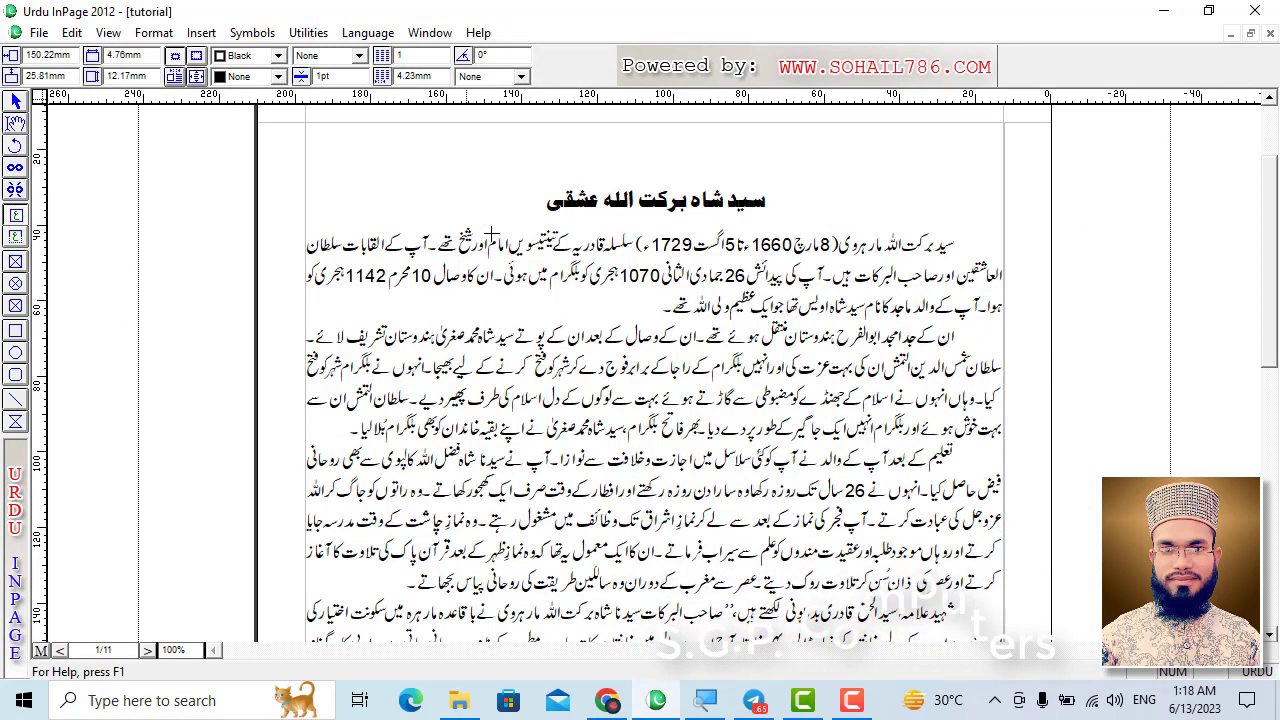
drag(465, 172, 596, 416)
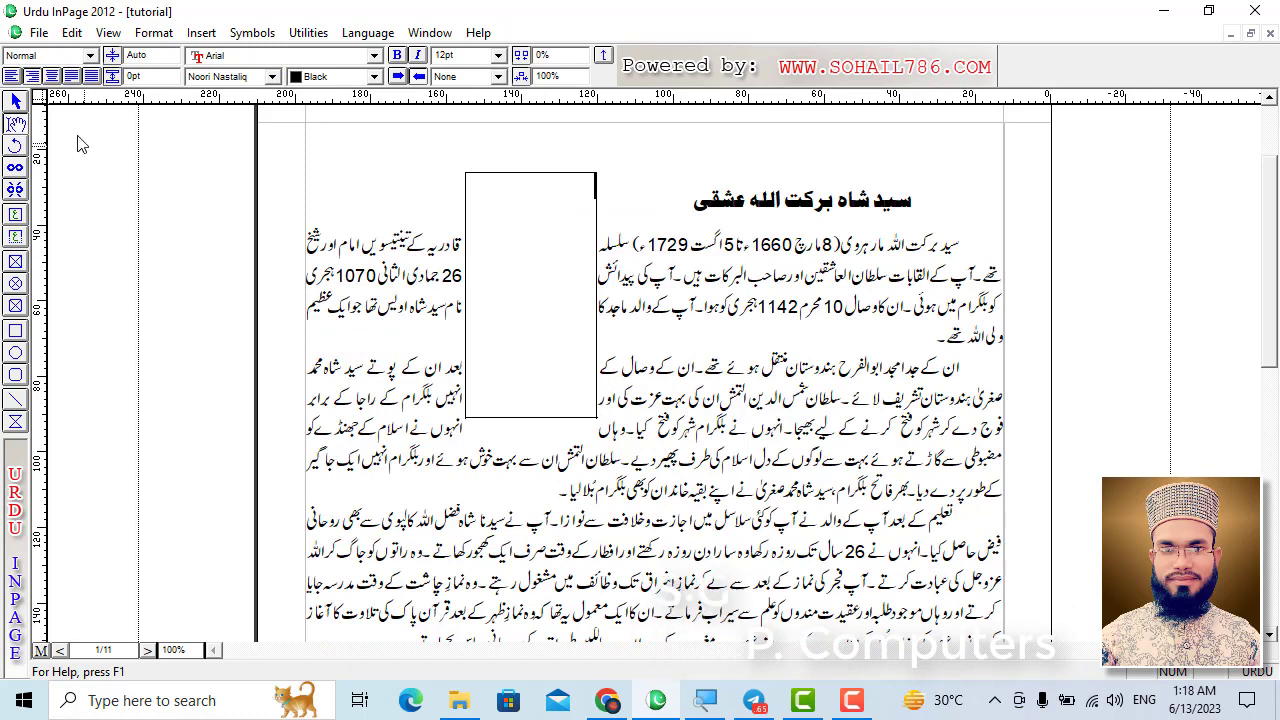
click(16, 102)
click(536, 280)
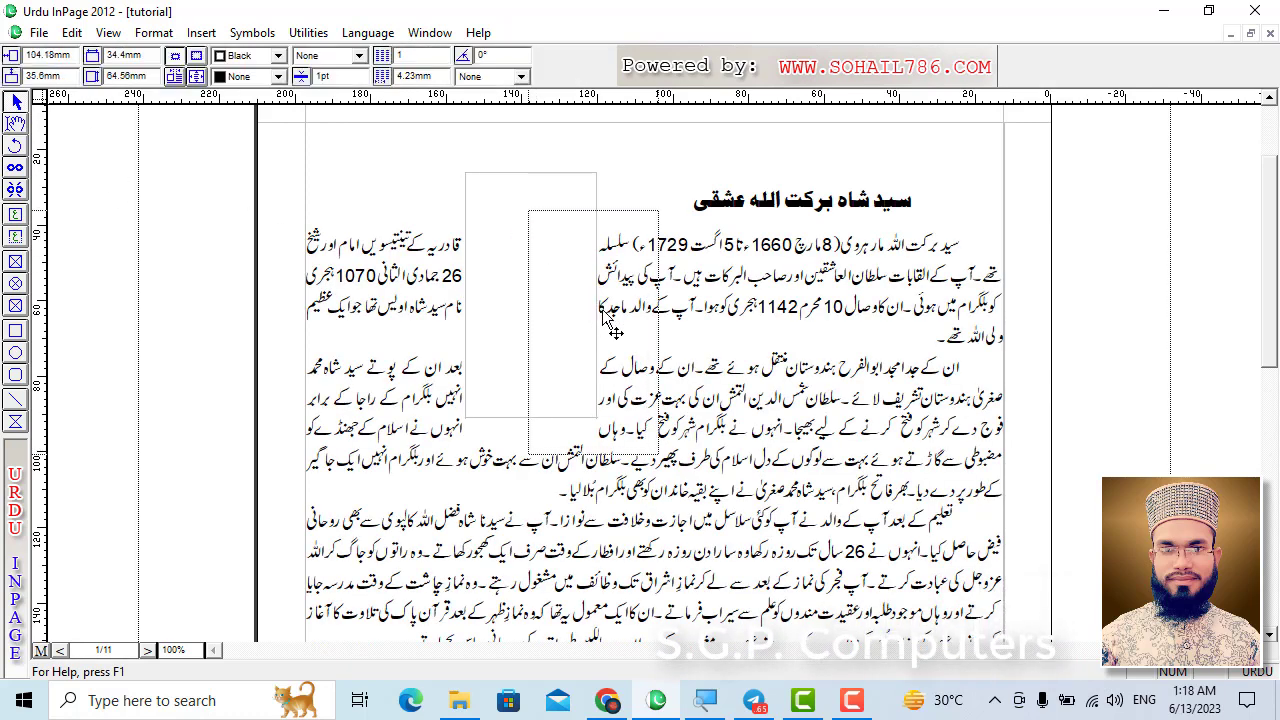
drag(613, 330, 613, 330)
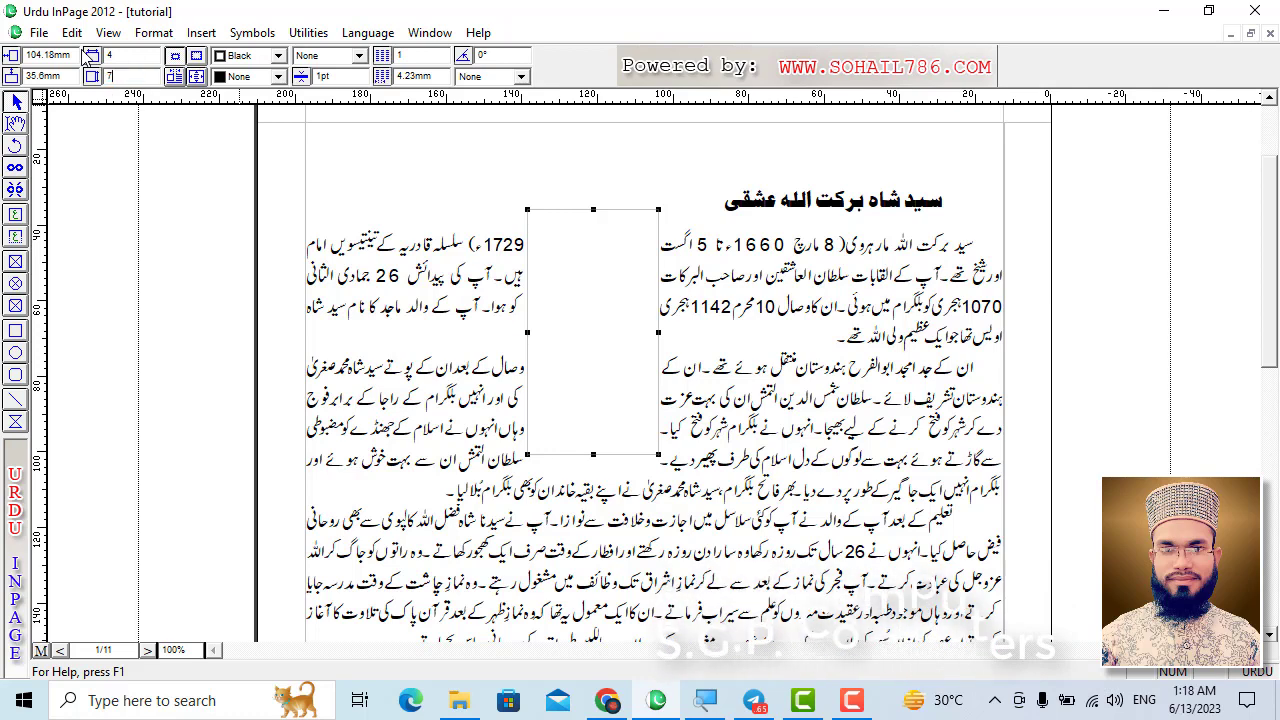
Step: Resize the text box to 4 mm wide and 7 mm high
text(7)
key(Return)
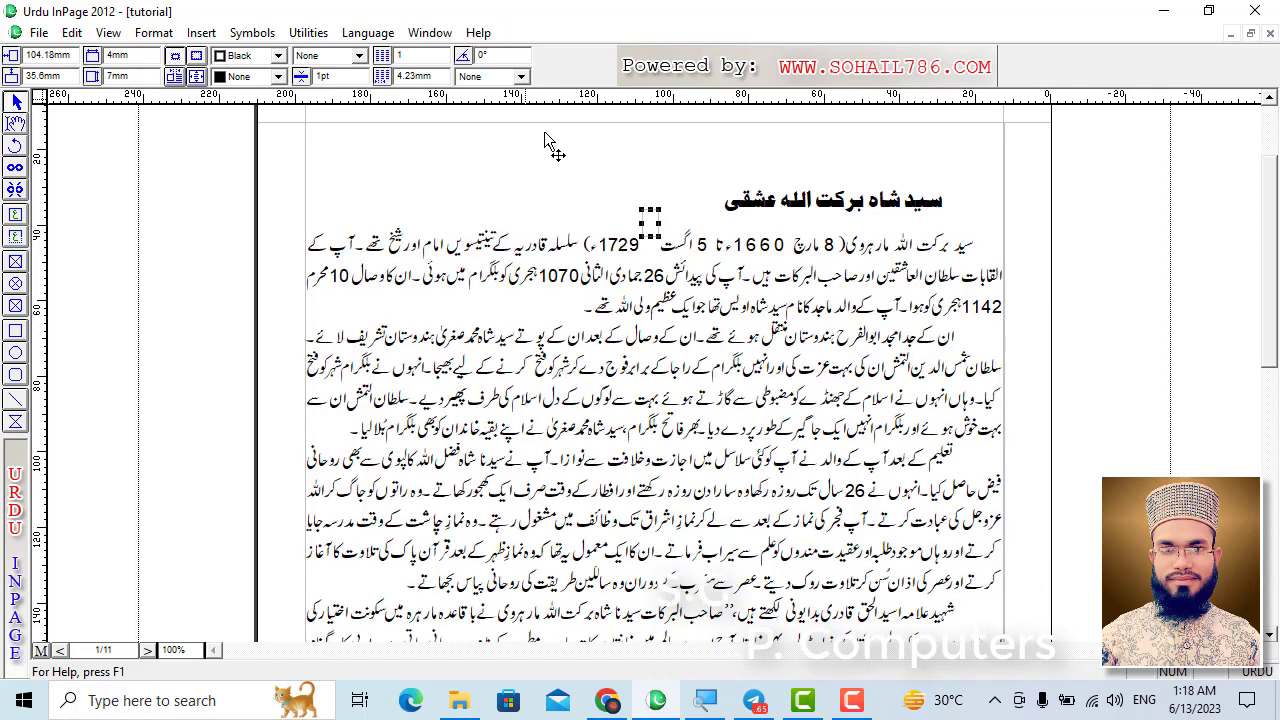
right_click(678, 198)
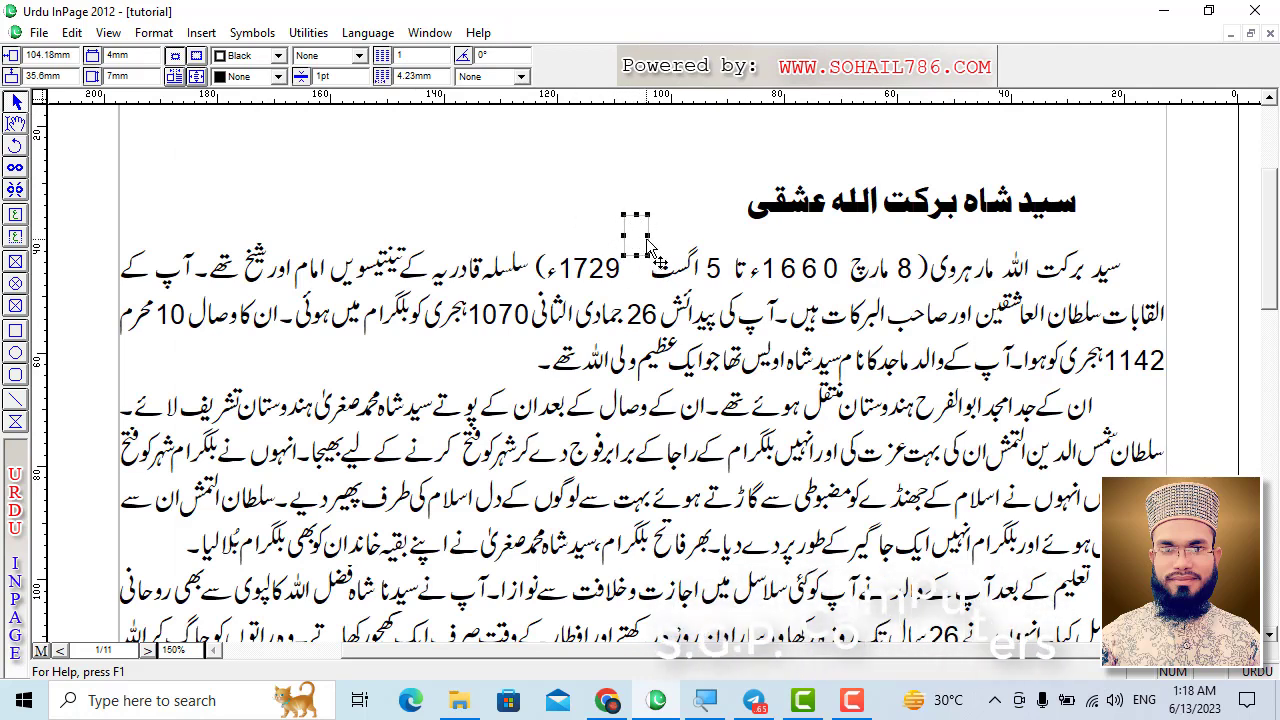
right_click(535, 175)
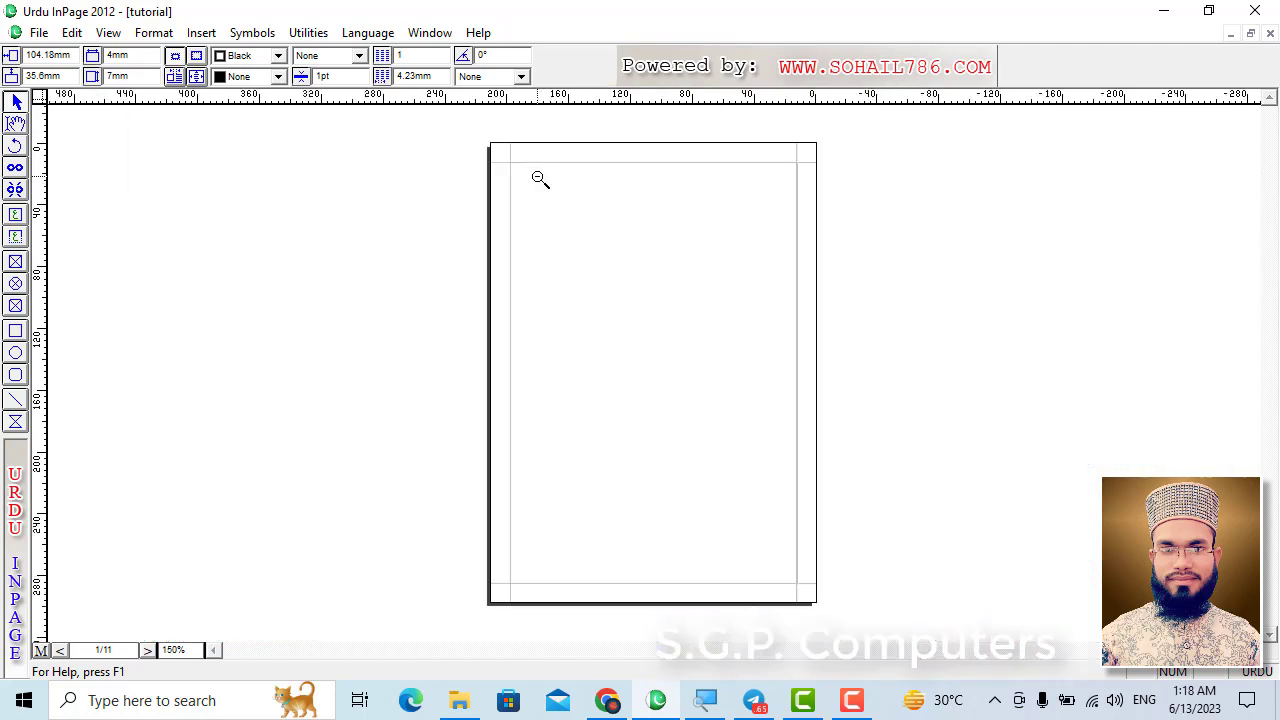
right_click(638, 190)
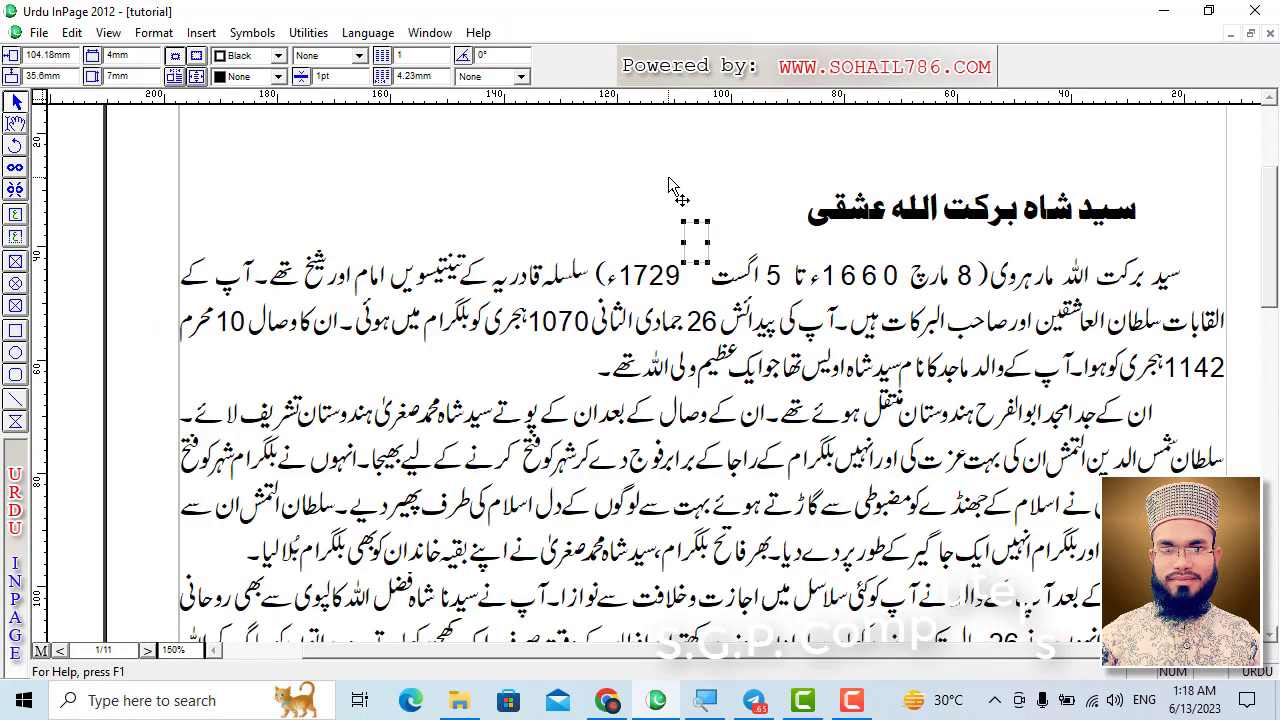
click(610, 155)
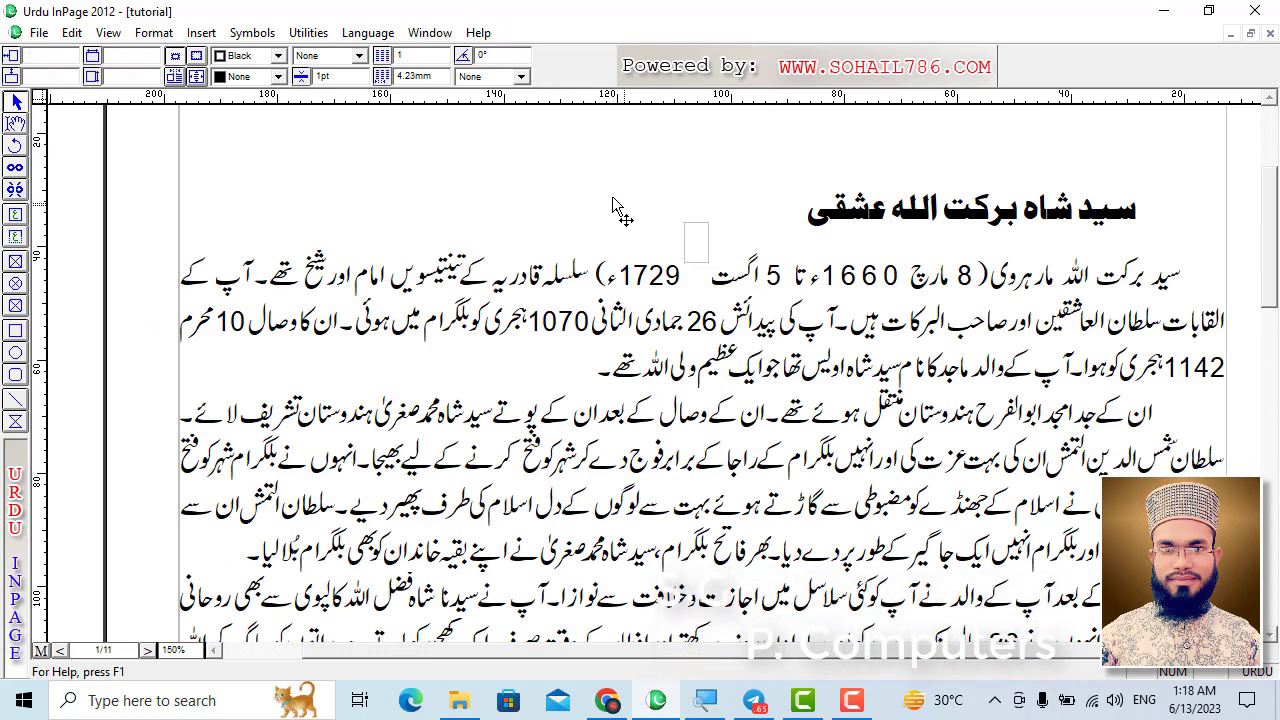
Step: Switch the document's general measurement unit back to Inches with the small text box selected
click(697, 242)
click(72, 32)
mouse_move(172, 416)
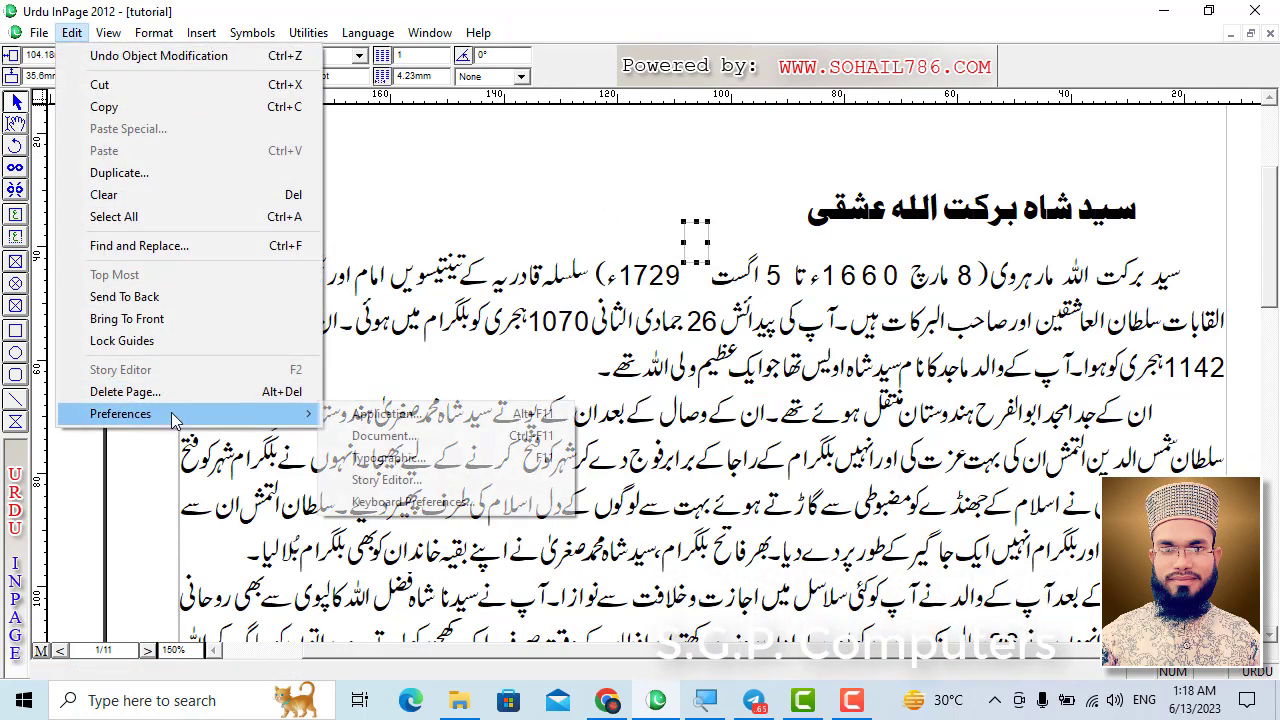
click(383, 436)
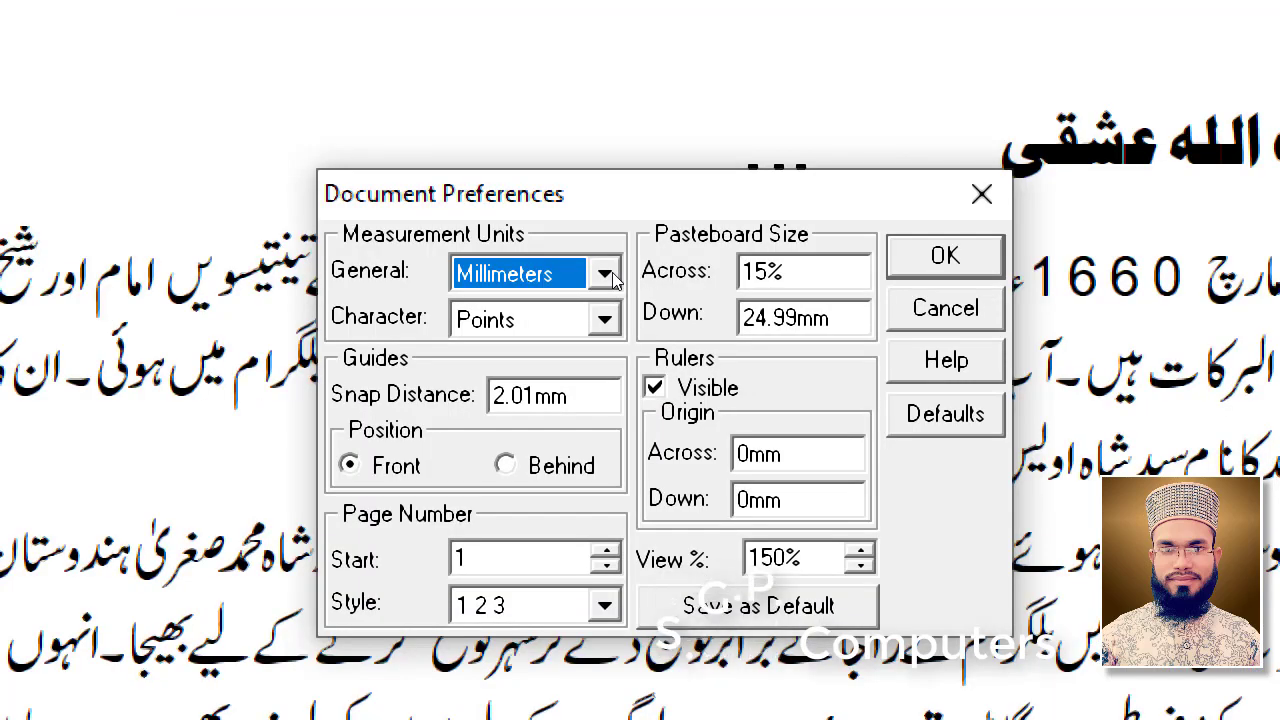
click(608, 272)
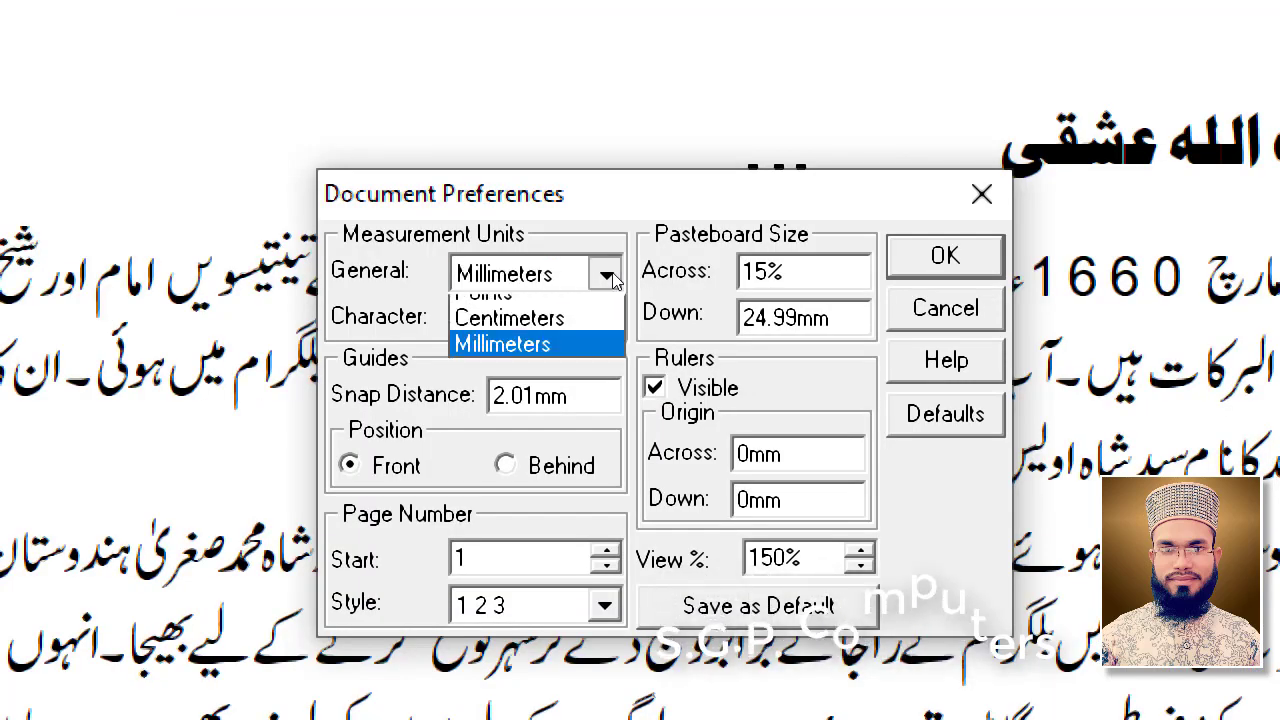
click(585, 308)
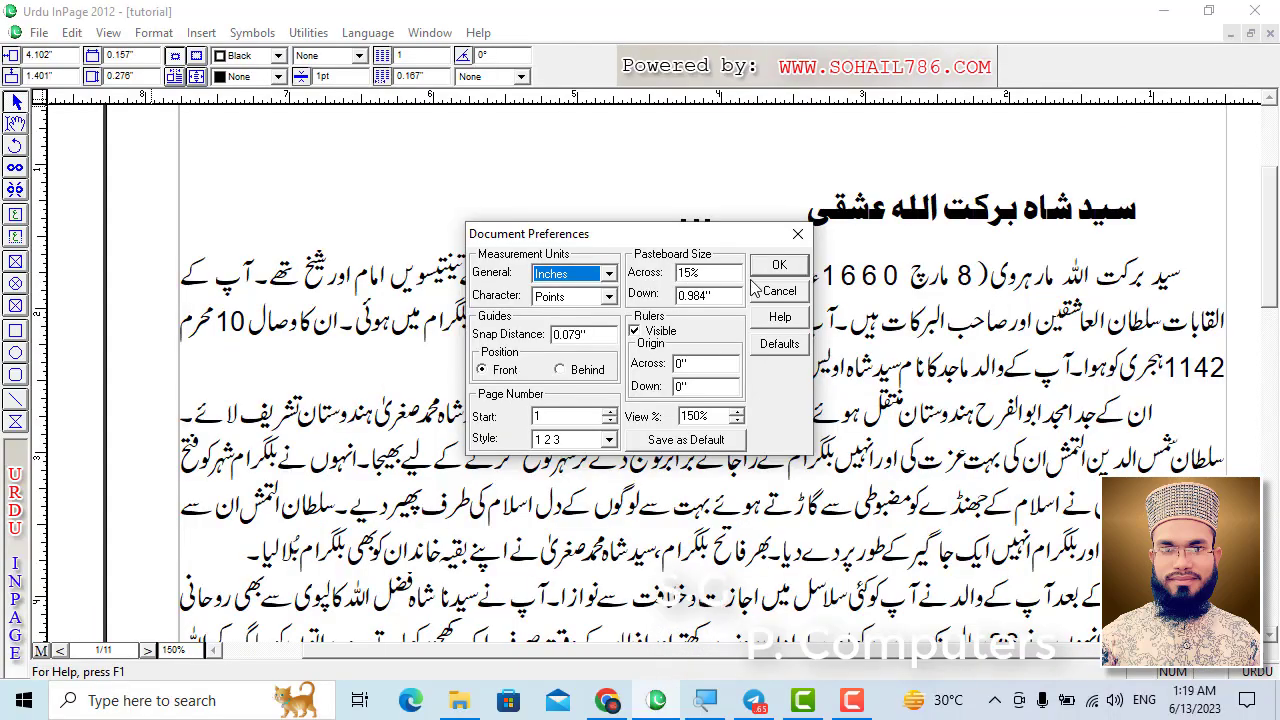
click(781, 270)
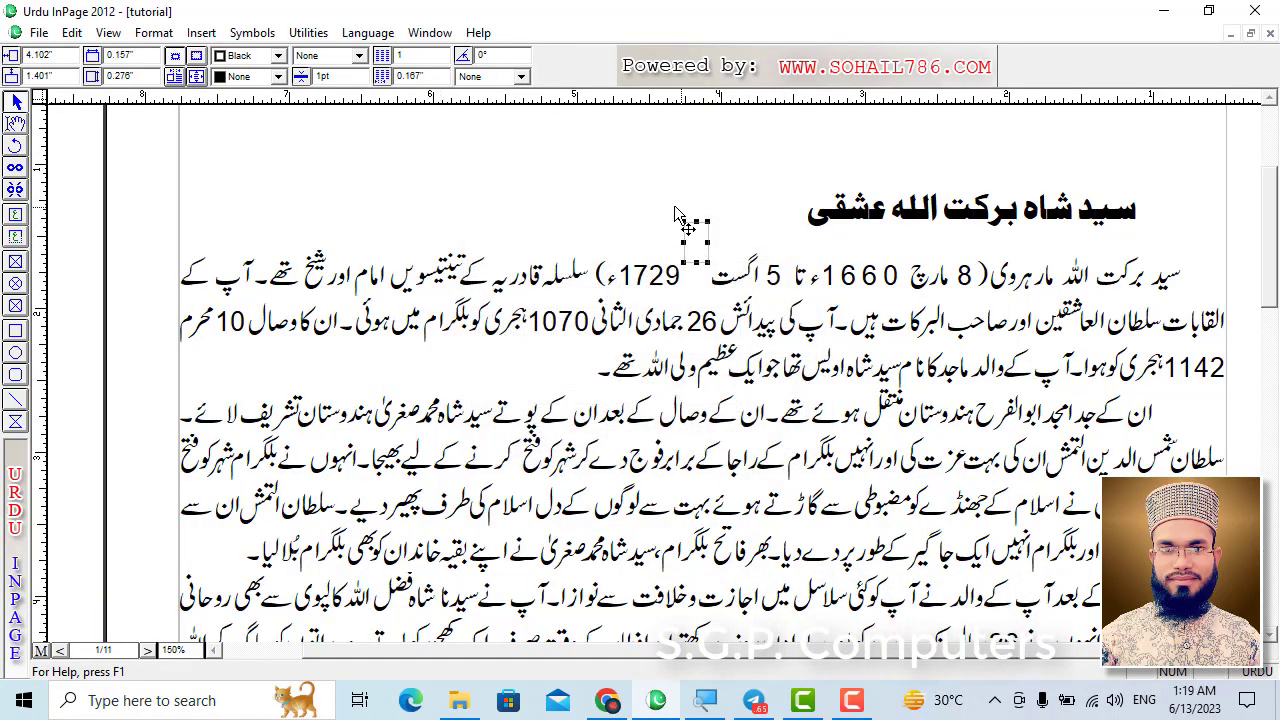
Step: Resize the selected text box to 4 inches wide and 7 inches high
drag(148, 56, 96, 55)
text(4)
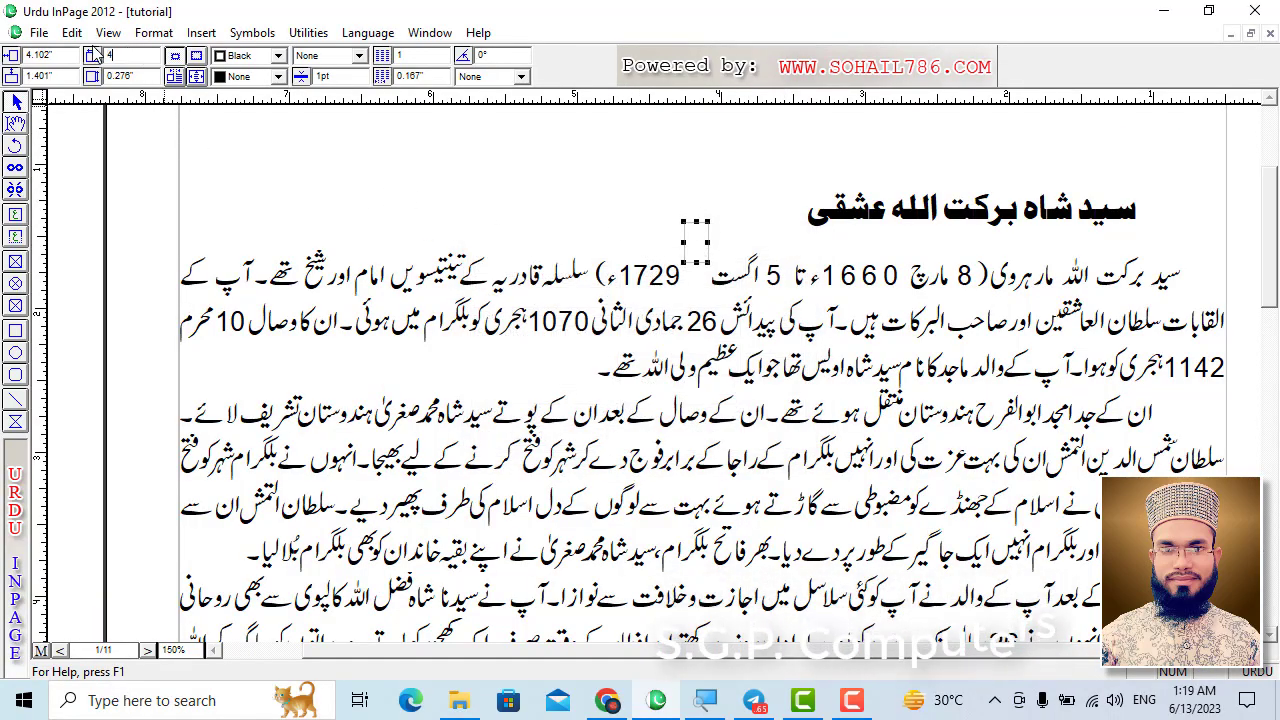
text(7)
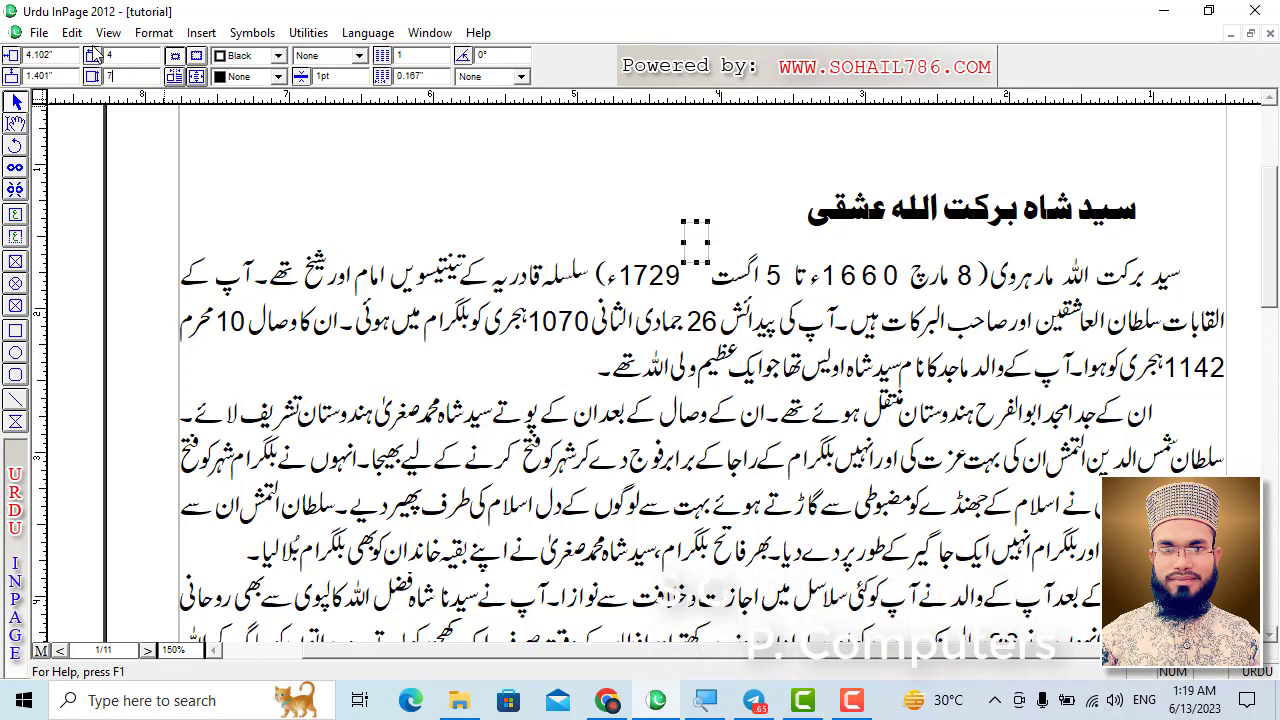
key(Return)
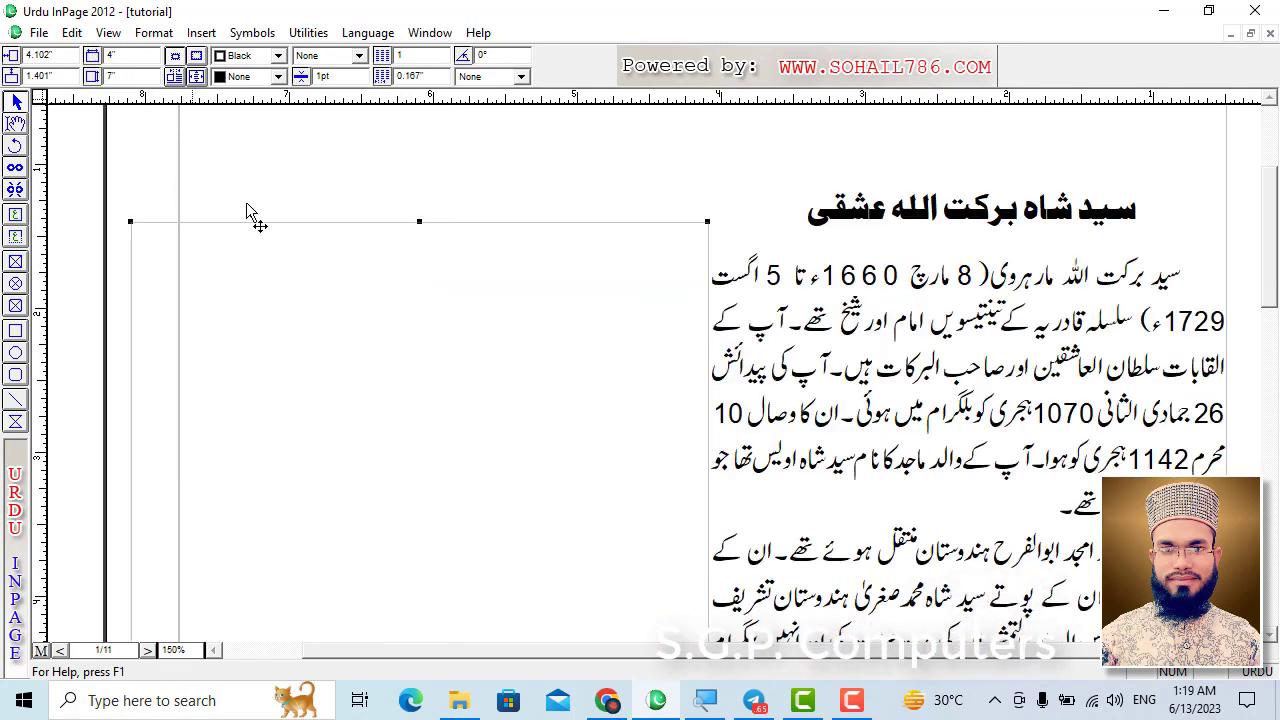
Step: Move the enlarged text box toward the middle of the page and delete it
key(ctrl+0)
drag(591, 309, 661, 332)
right_click(666, 223)
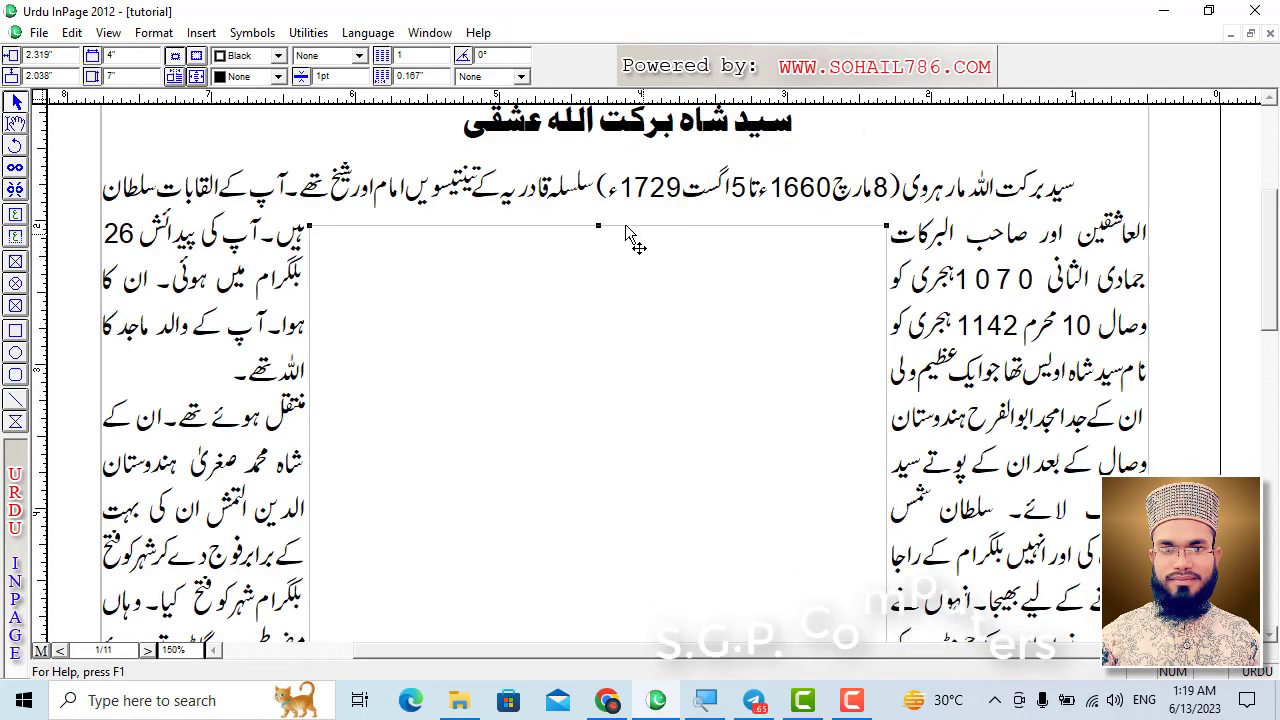
key(Delete)
Step: Set the document's character measurement unit to Points and select the whole first paragraph below the title
click(72, 32)
mouse_move(157, 413)
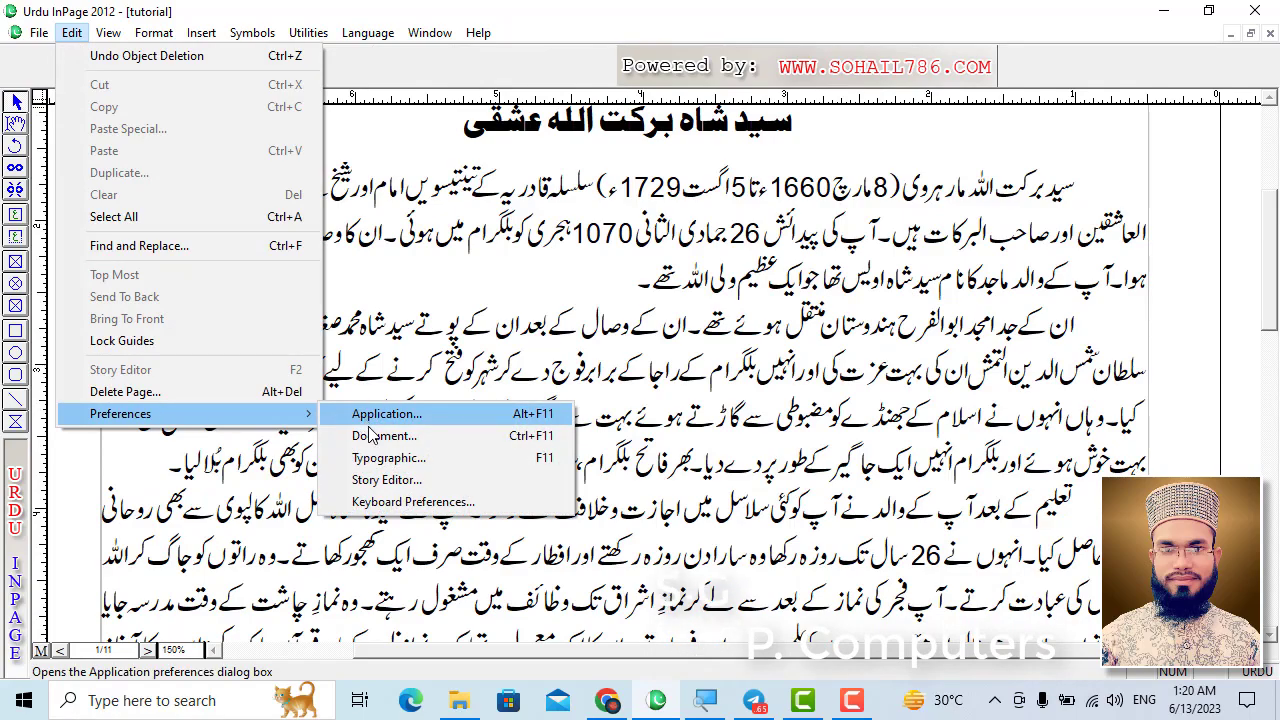
click(375, 436)
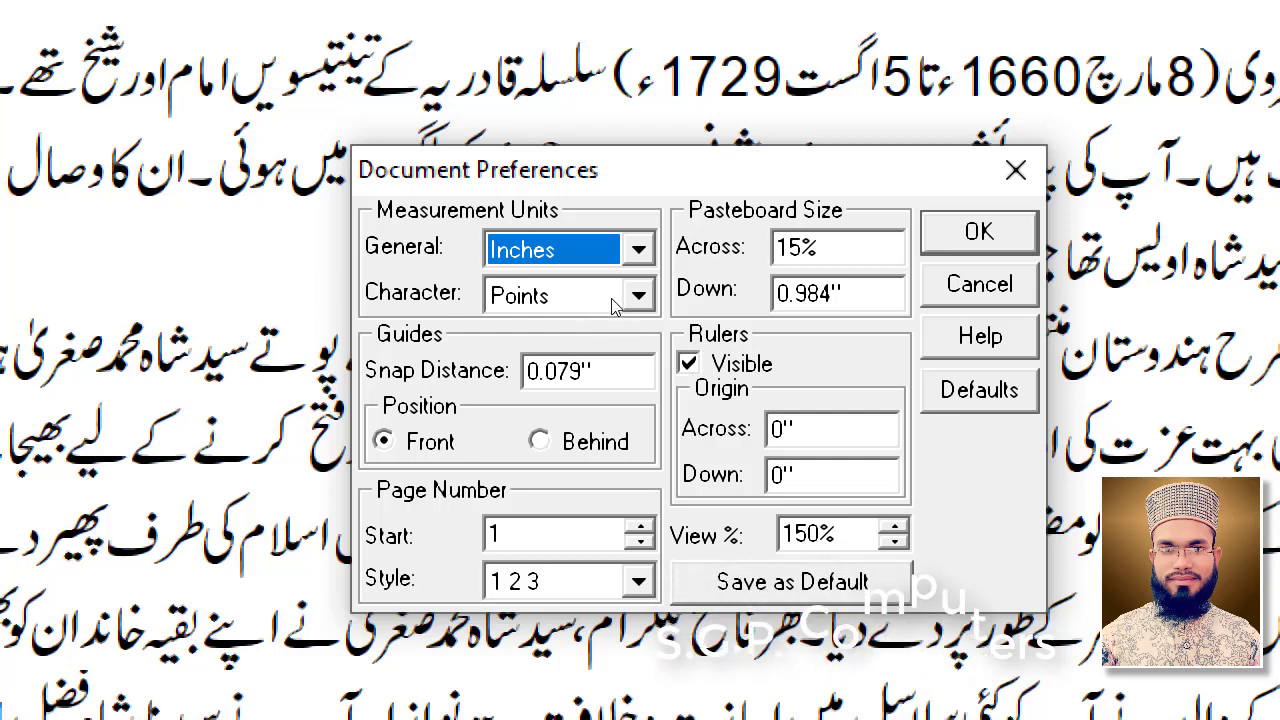
click(613, 302)
click(560, 310)
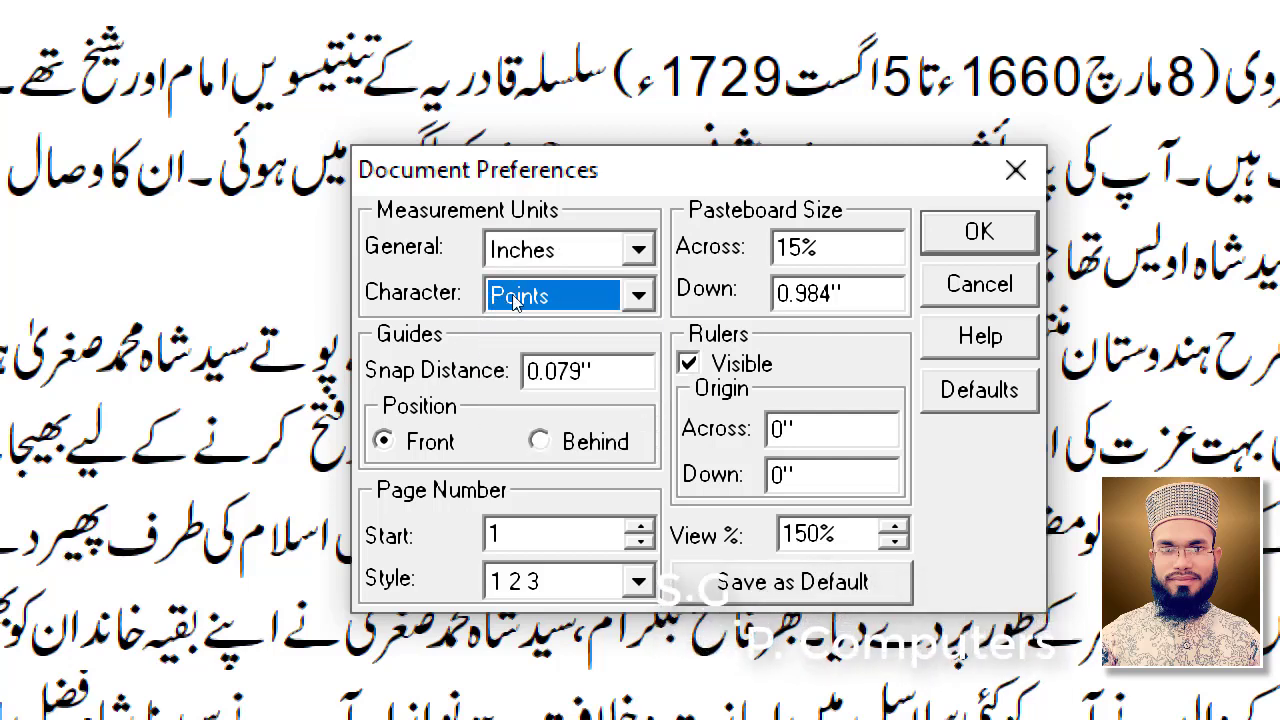
key(Return)
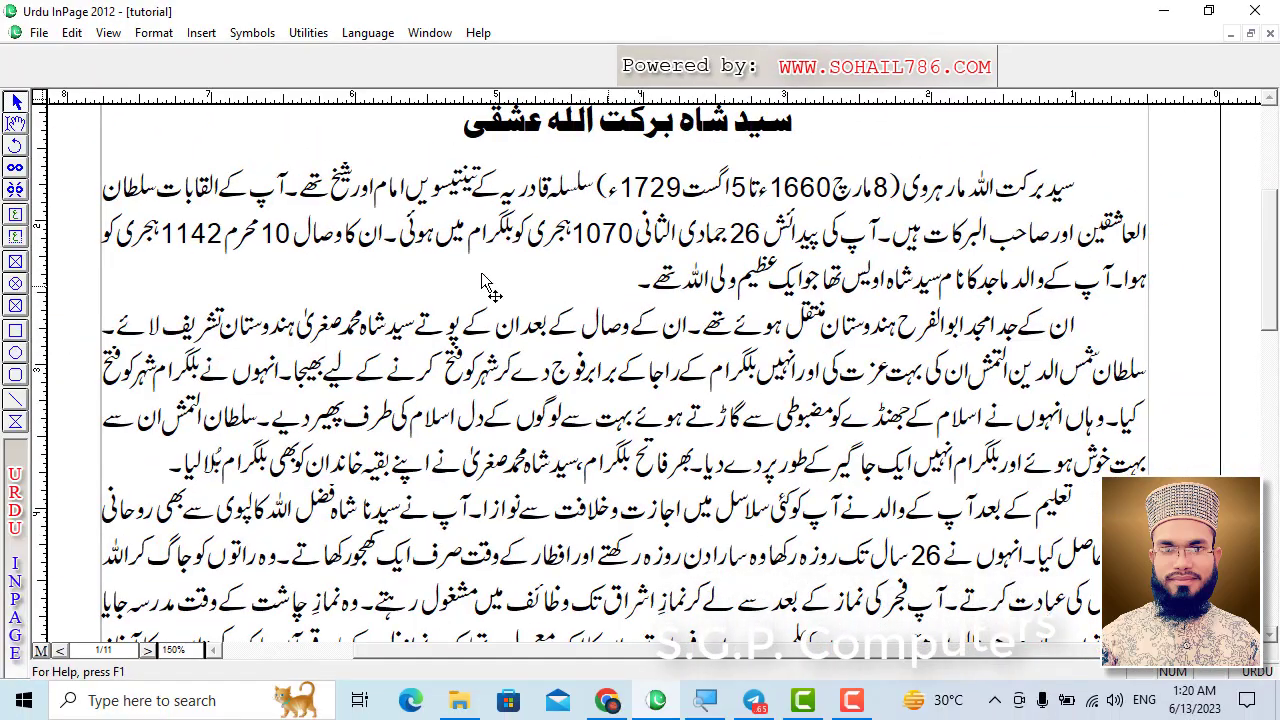
click(20, 127)
drag(630, 280, 1110, 188)
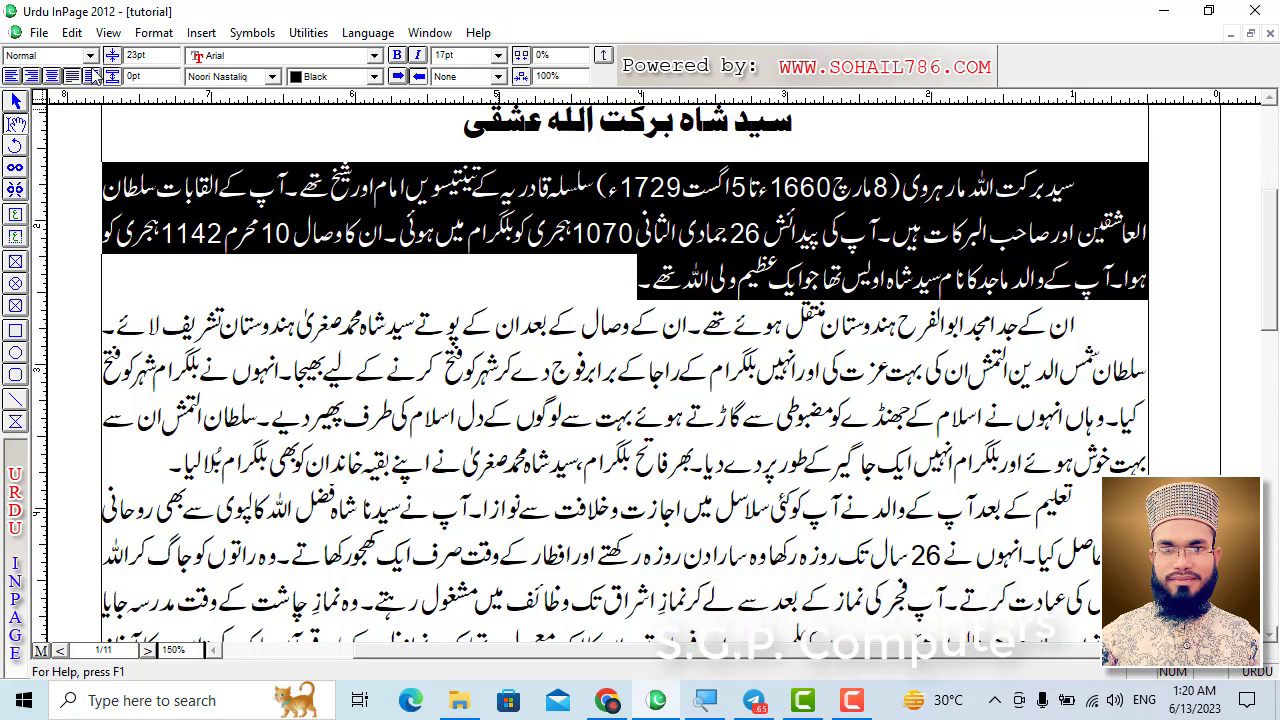
Step: Set the snap distance for guides to 1 in the document preferences
click(71, 36)
mouse_move(150, 413)
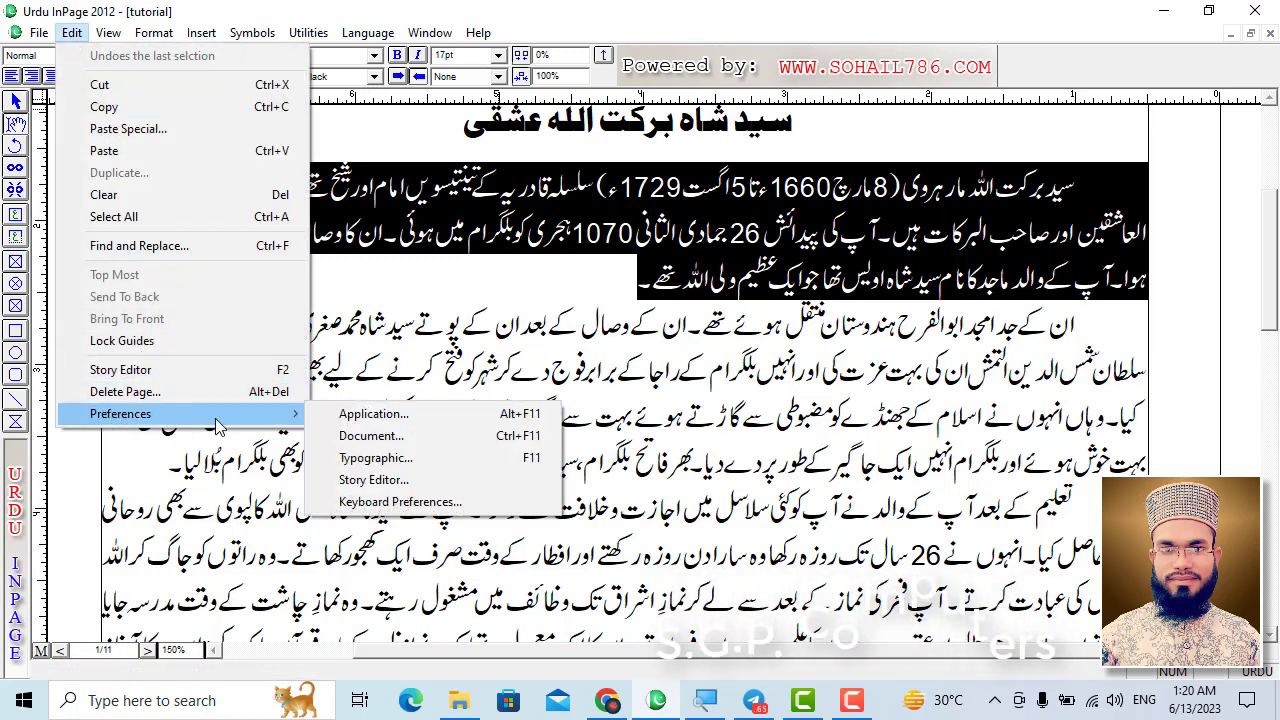
click(350, 436)
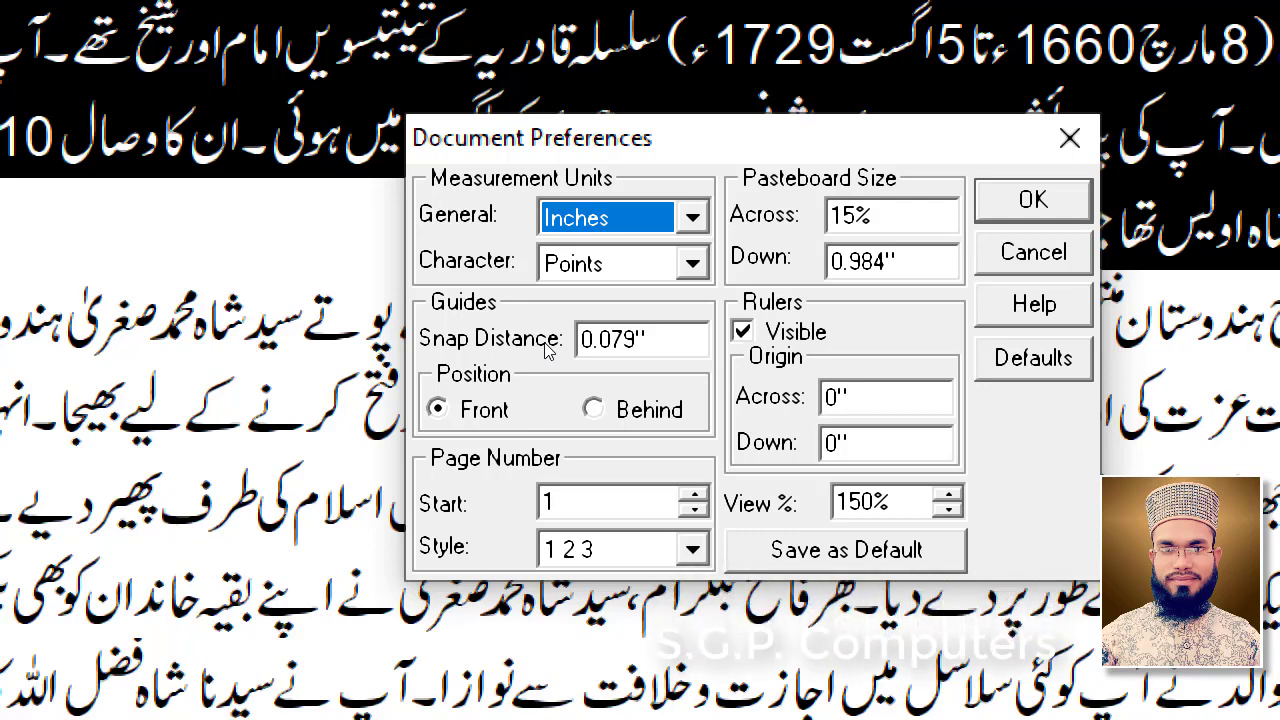
drag(651, 340, 541, 342)
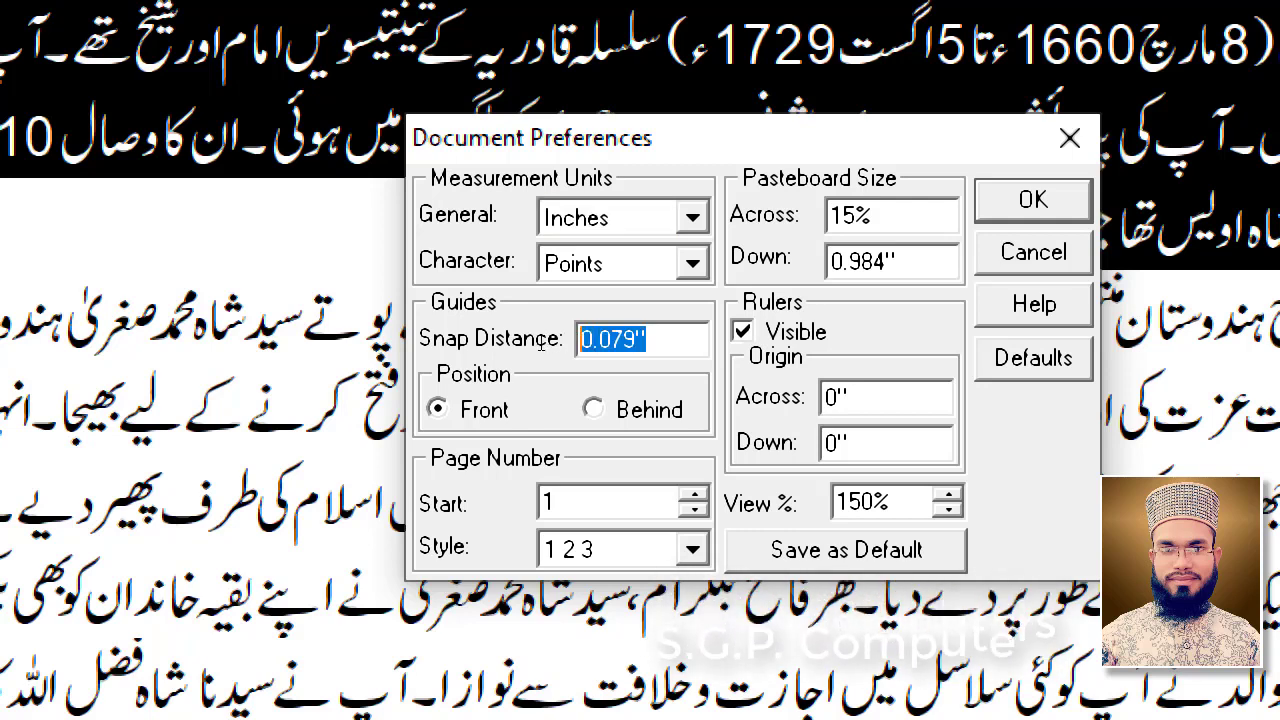
click(605, 339)
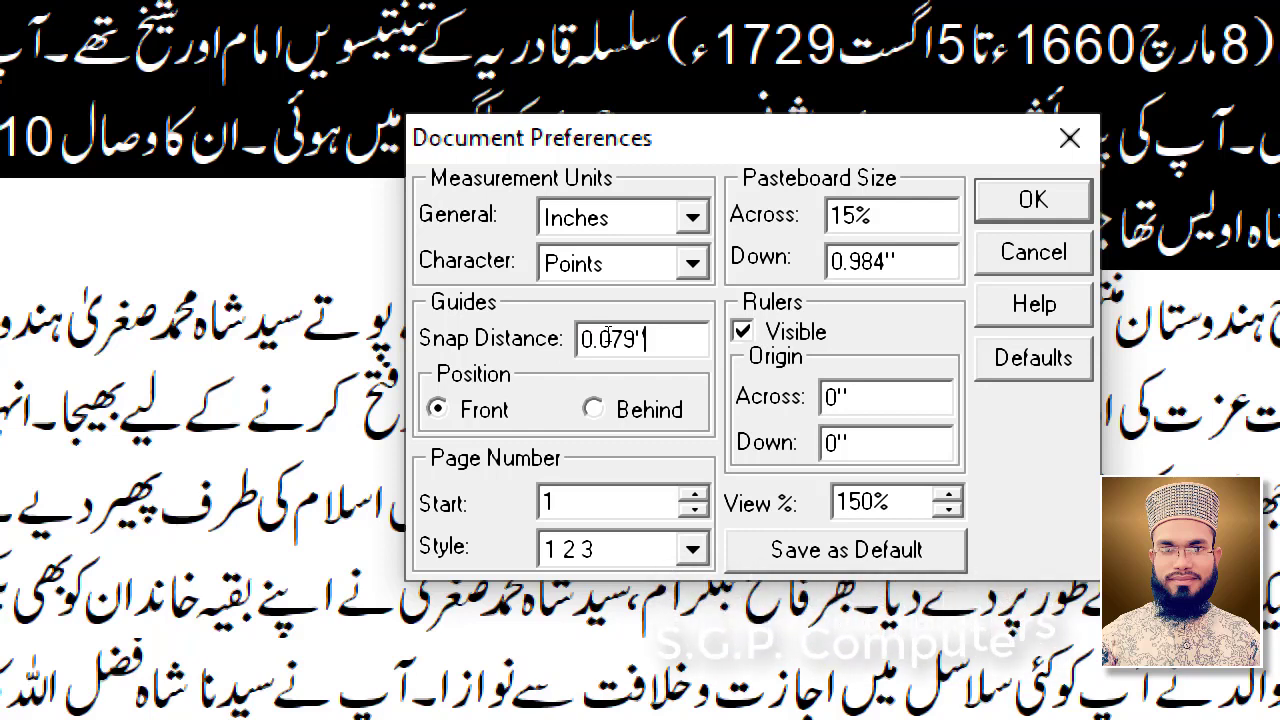
double_click(580, 339)
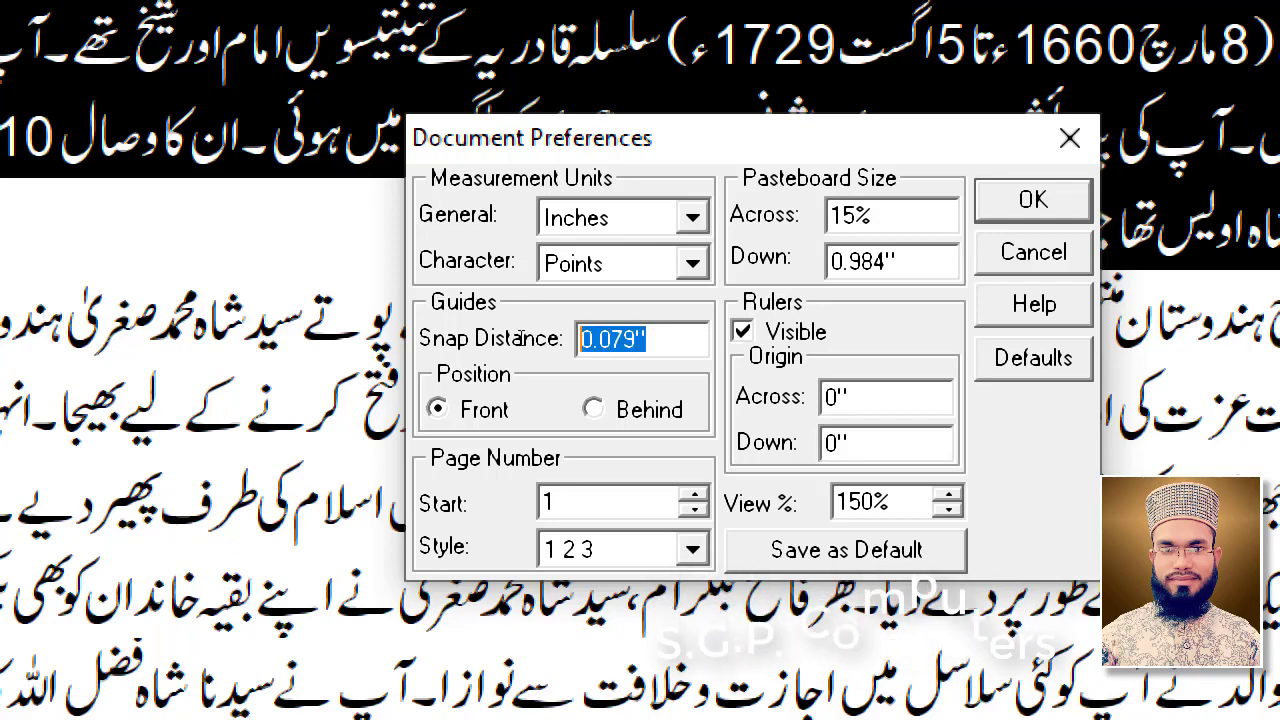
text(1)
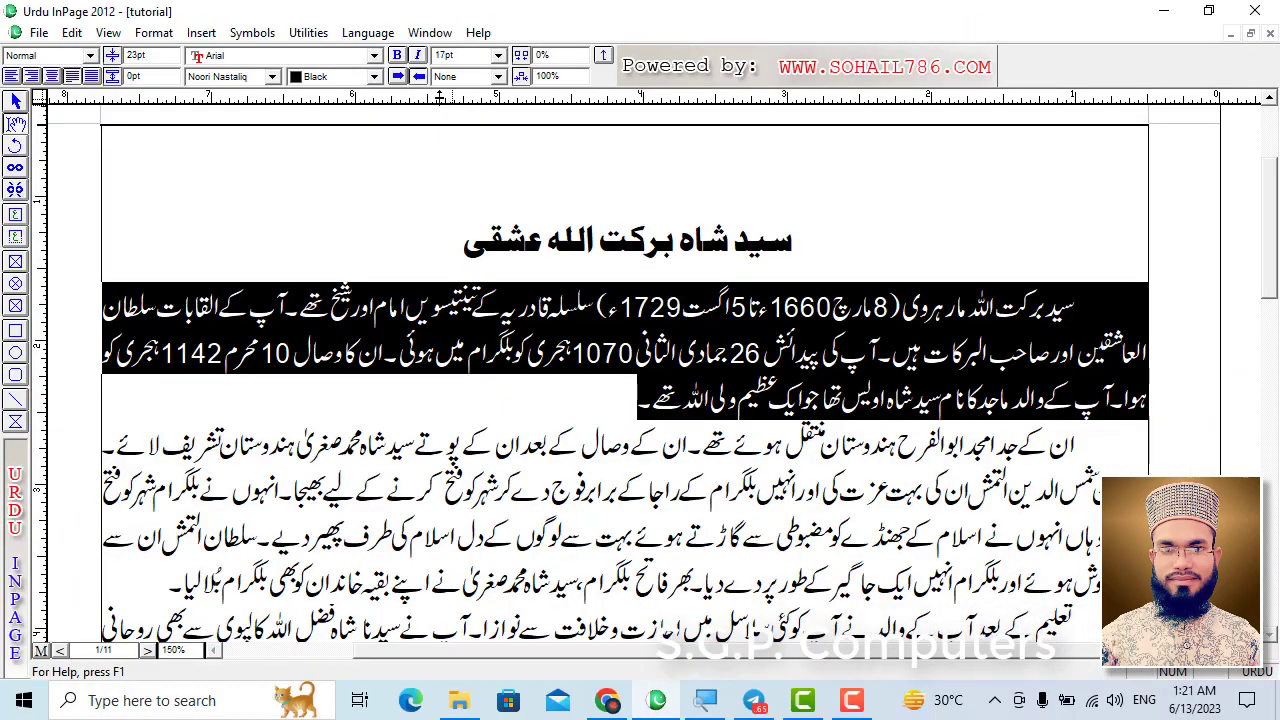
Step: Place a horizontal guide across the page just above the title
click(412, 104)
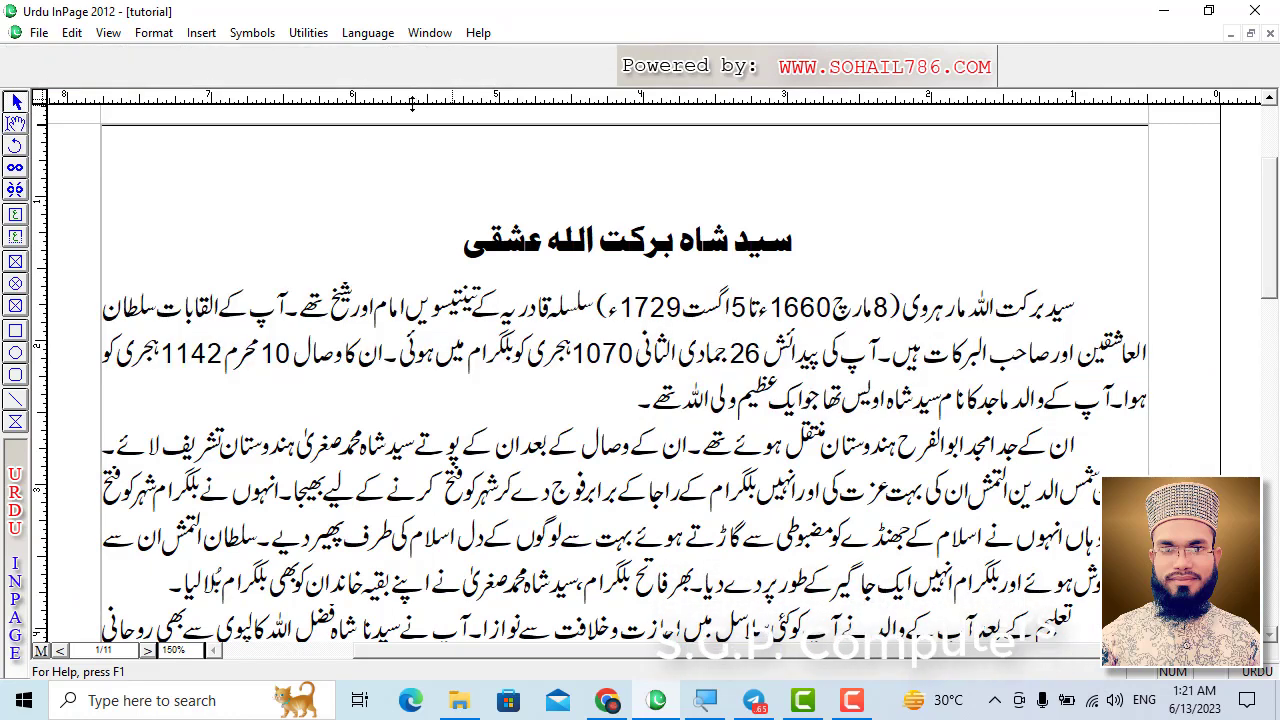
drag(411, 148, 366, 193)
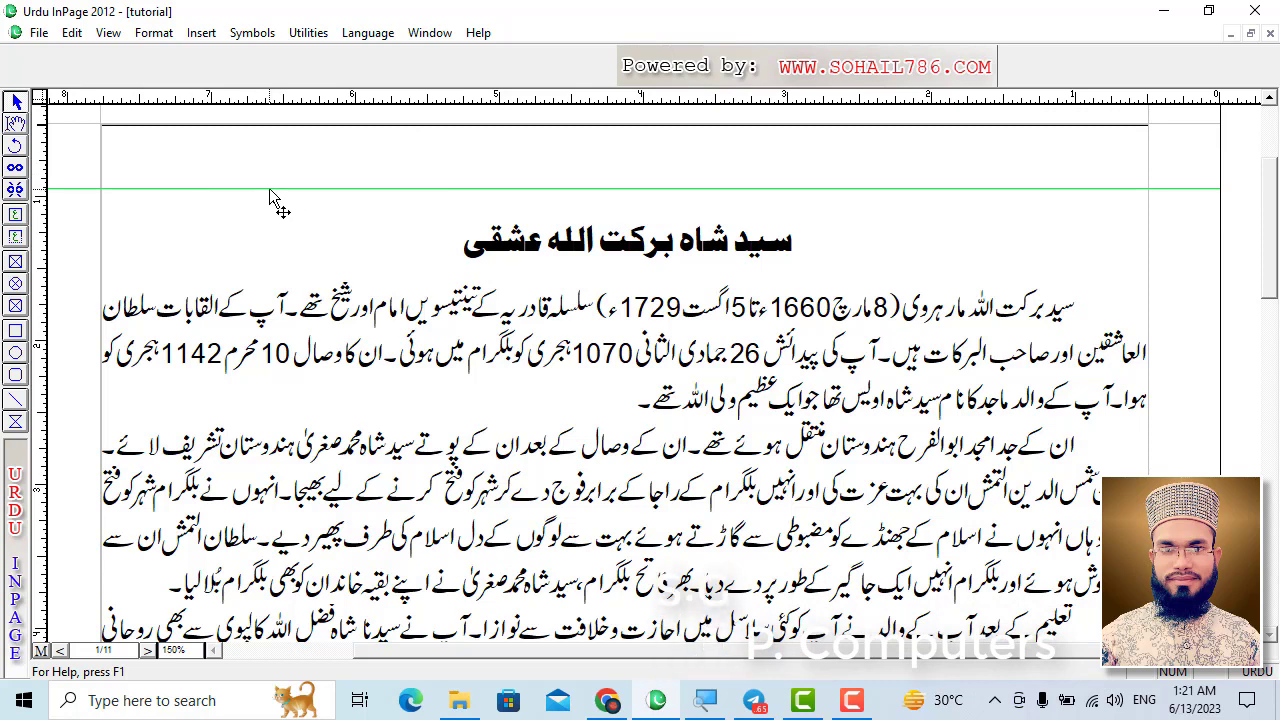
Step: Draw a text box about 1.5 inches wide and 1 inch high near the title, with its upper edge on the horizontal guide
click(16, 215)
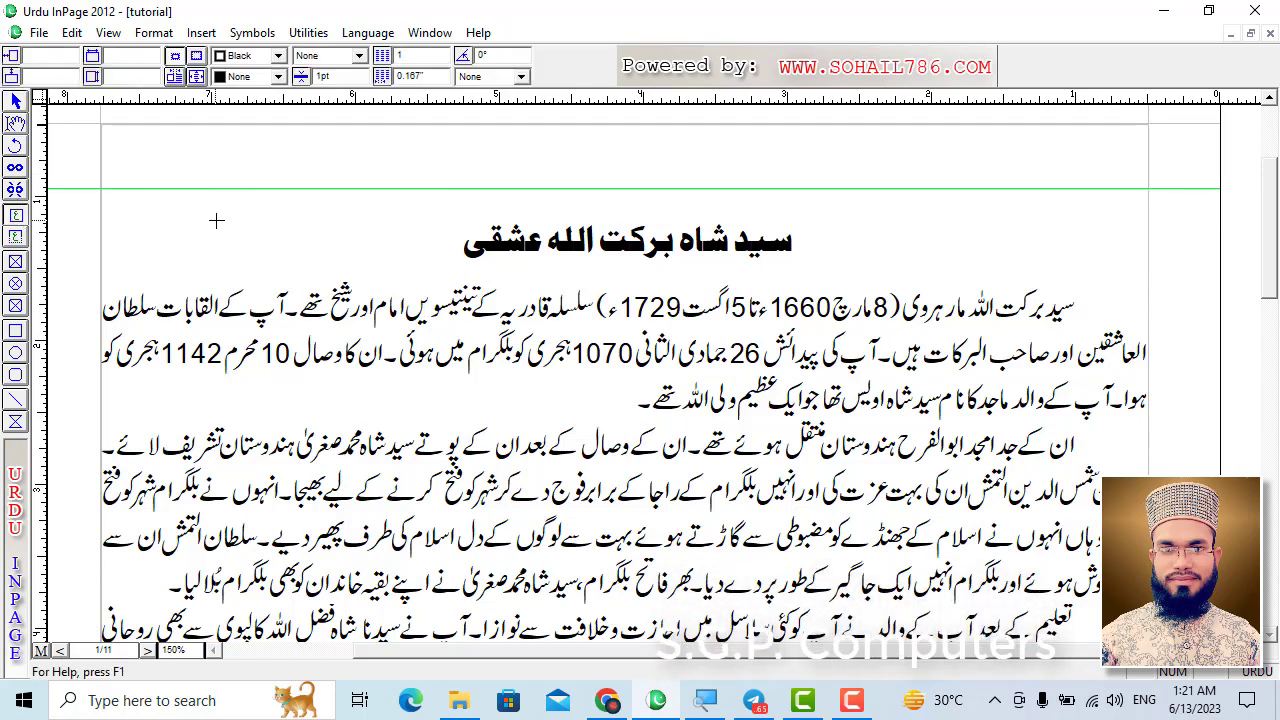
drag(216, 219, 347, 320)
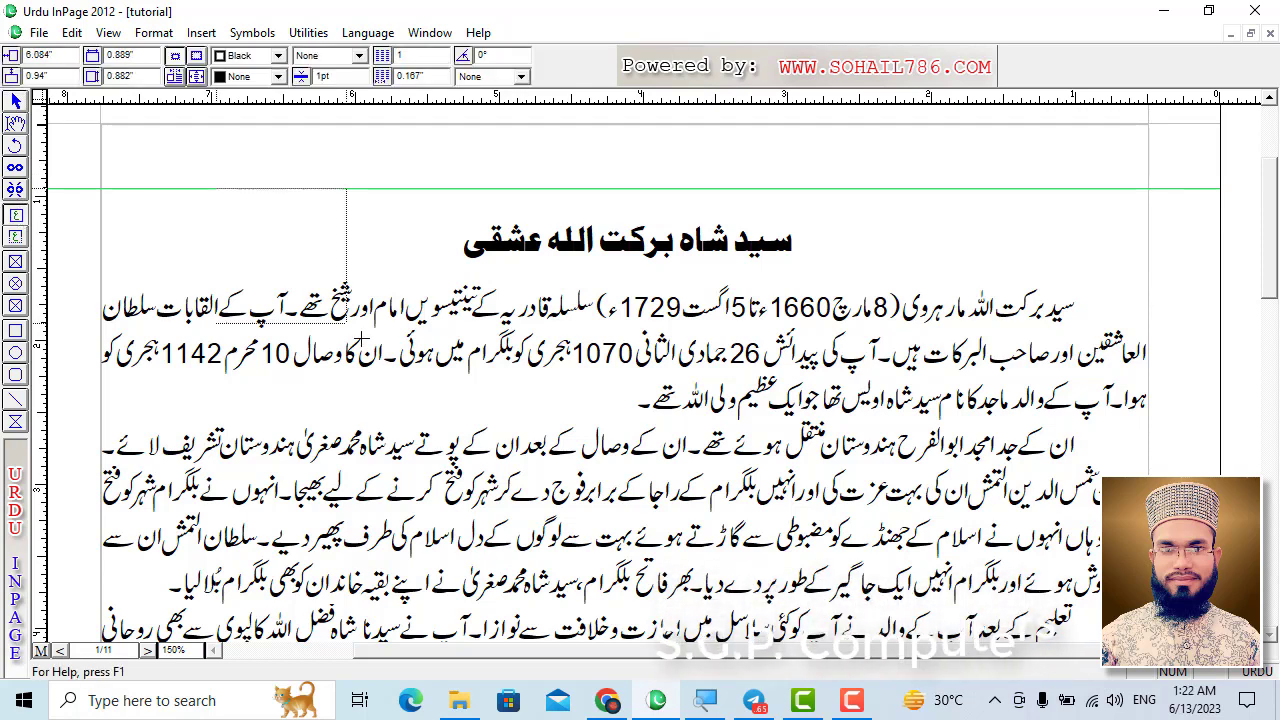
drag(414, 386, 300, 182)
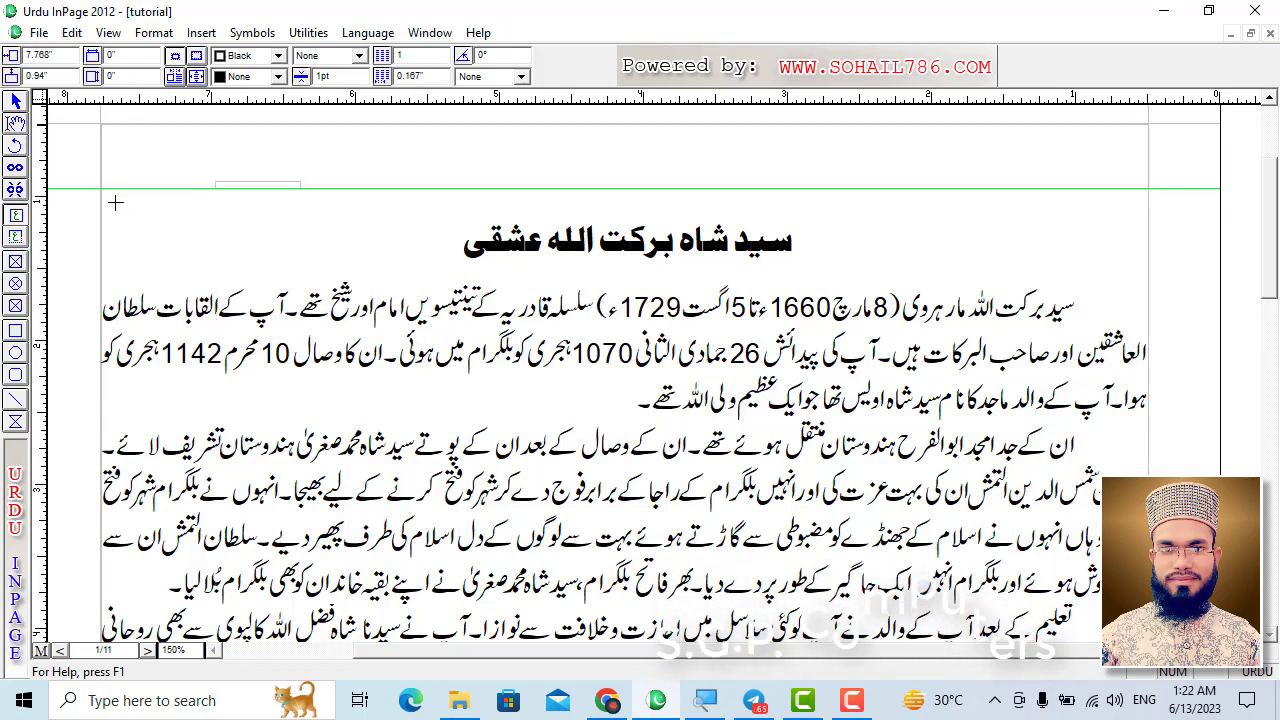
drag(292, 317, 319, 338)
drag(203, 246, 320, 256)
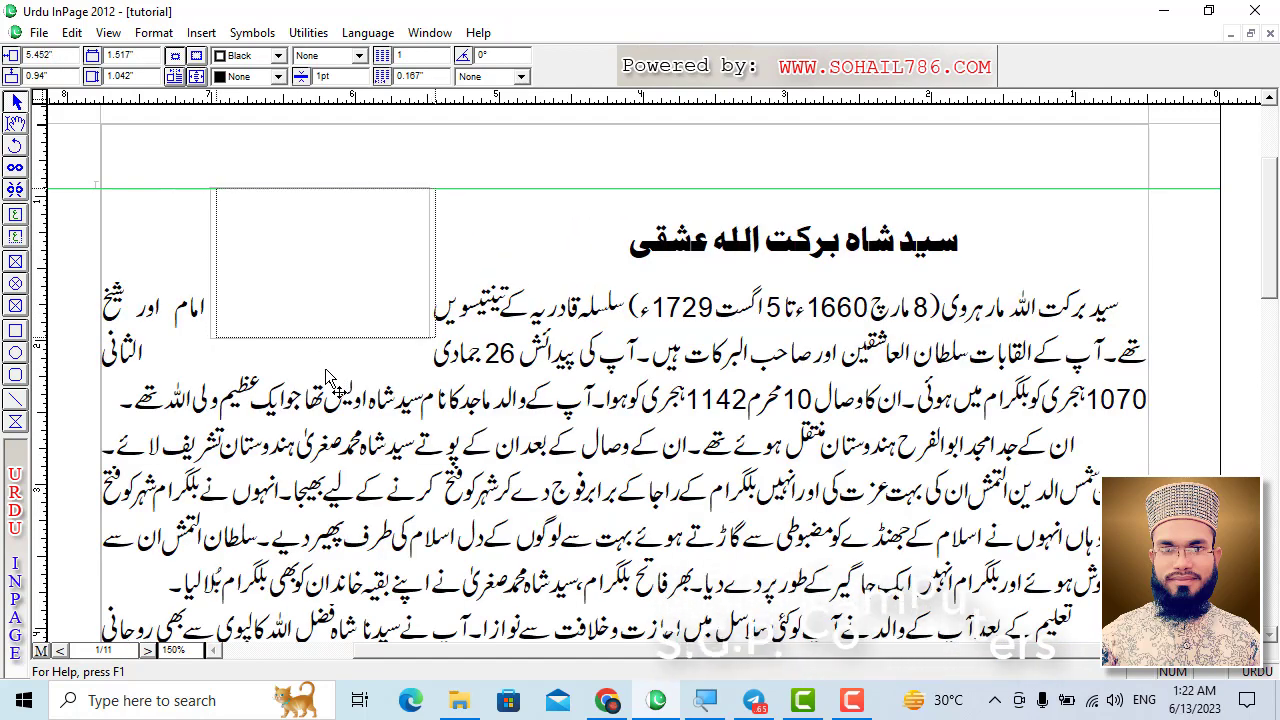
Step: Move the text box along the guide to the page margin and back toward the title, and delete it
drag(321, 343, 220, 372)
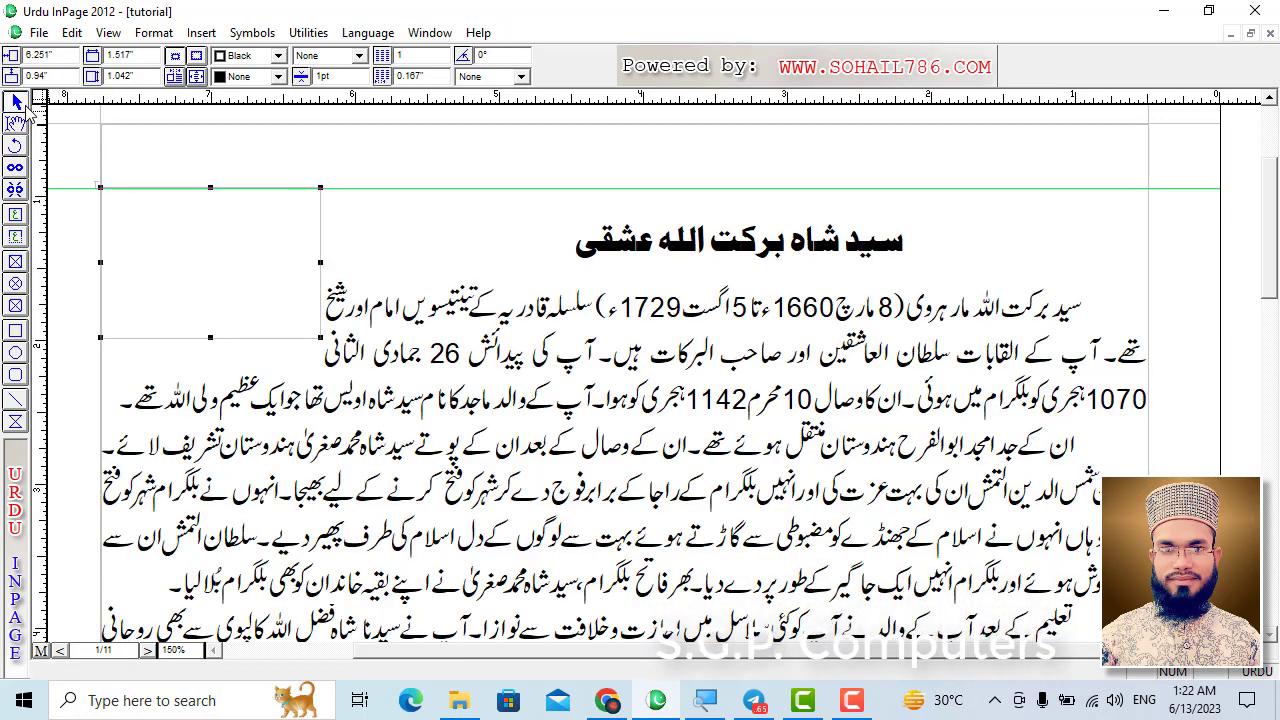
drag(178, 272, 308, 272)
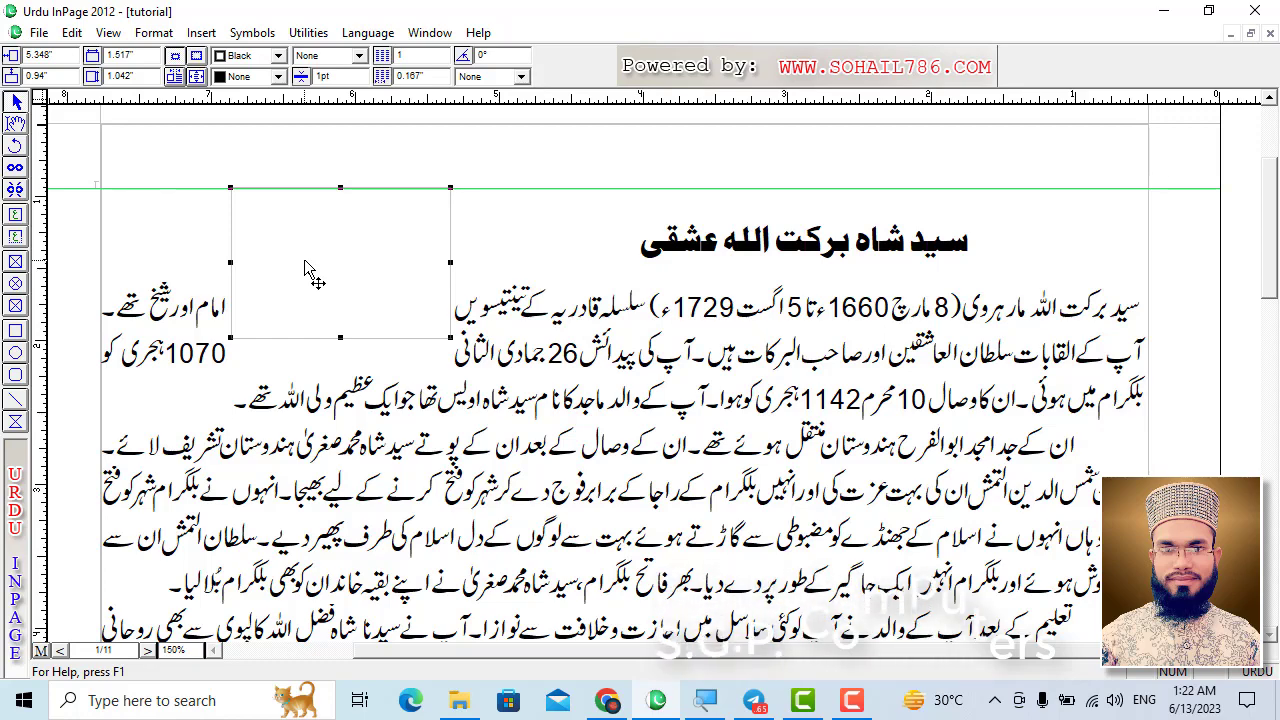
key(Delete)
Step: Set the snap distance for guides to 0.079 inches in the document preferences
click(72, 32)
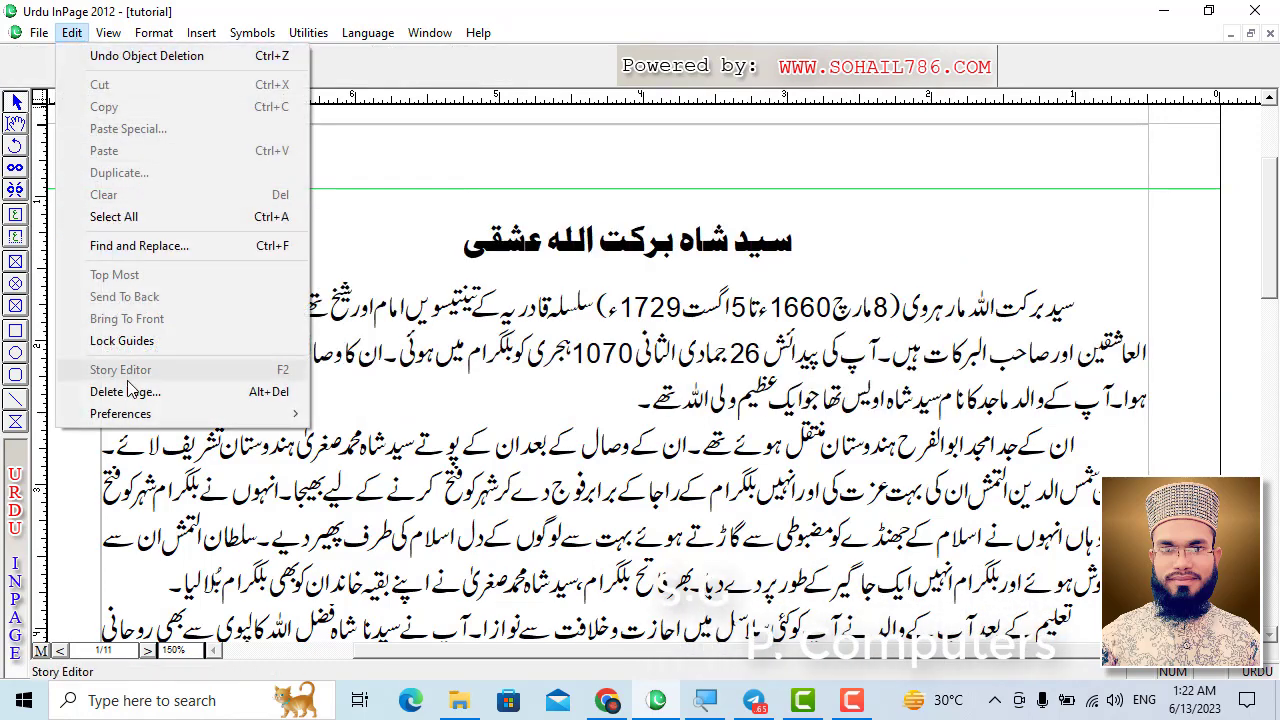
mouse_move(255, 413)
click(360, 438)
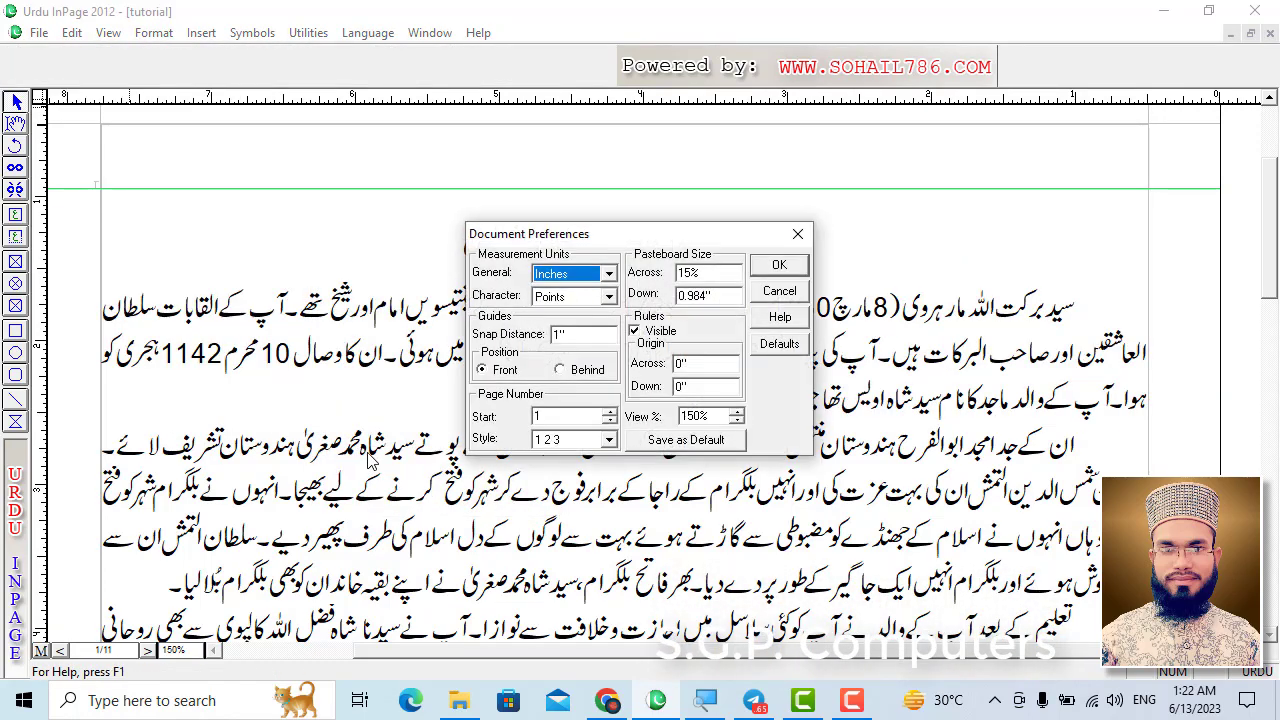
drag(575, 337, 543, 340)
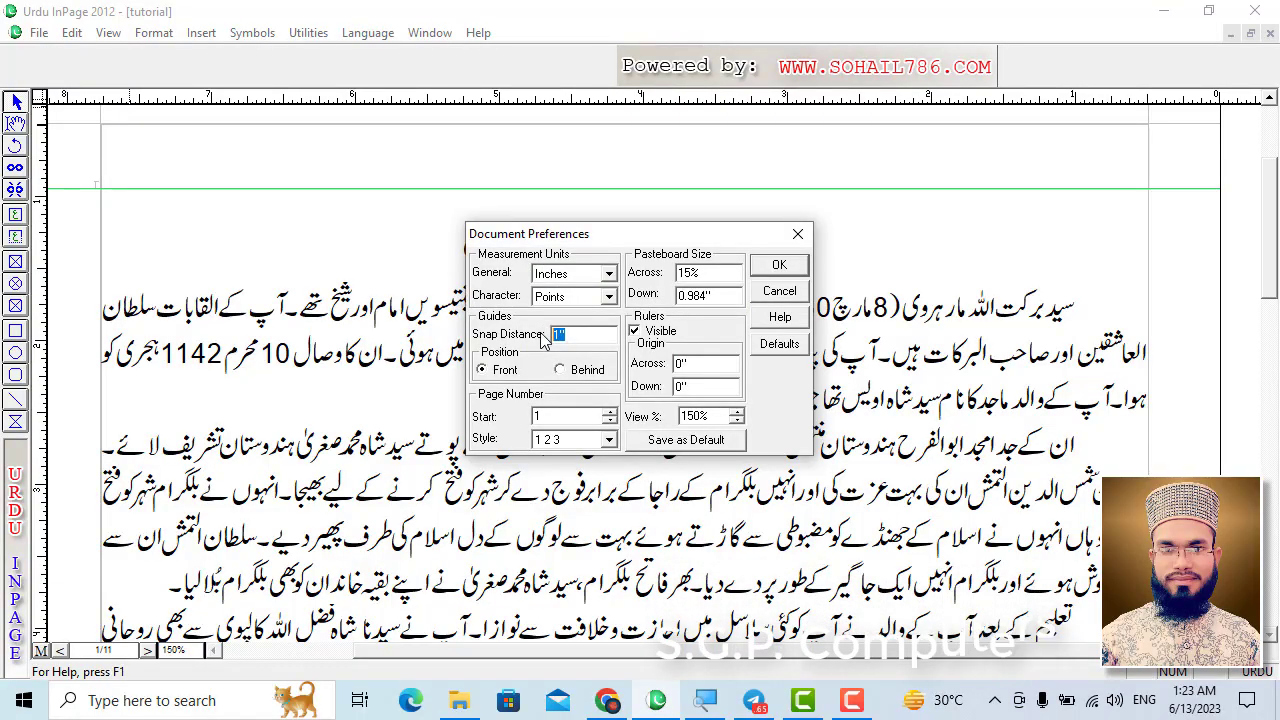
text(0.079)
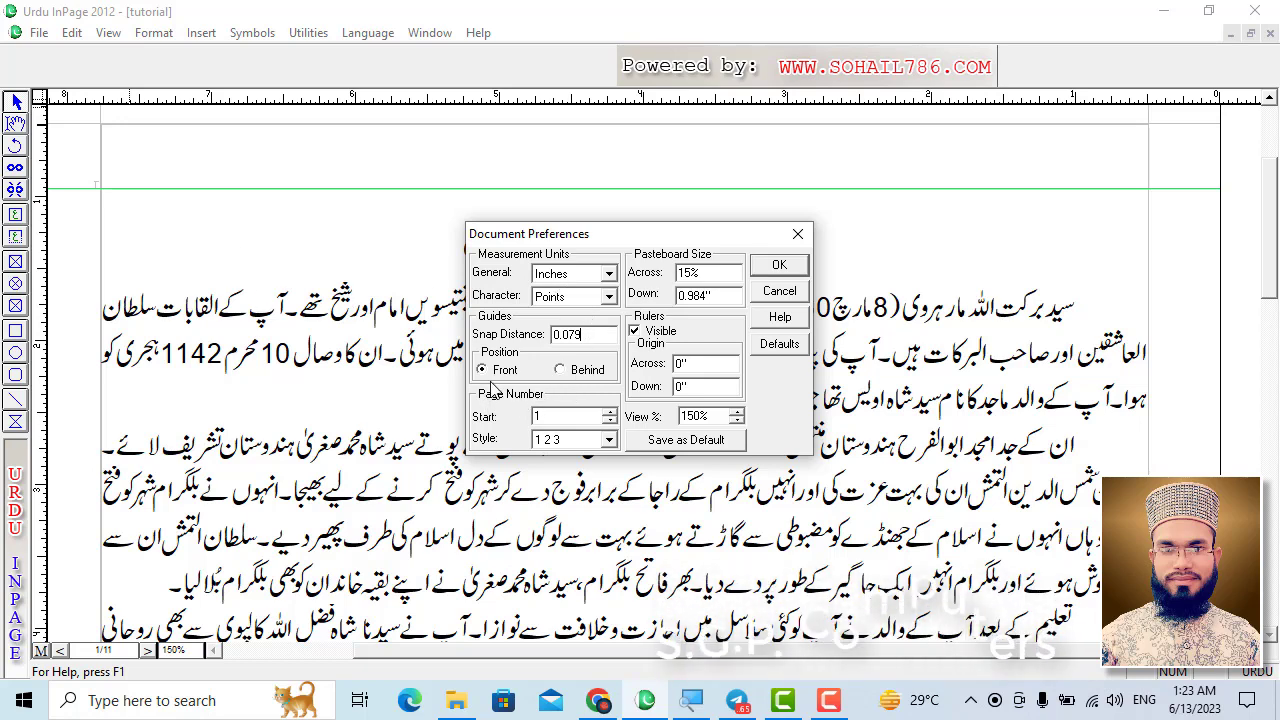
click(770, 271)
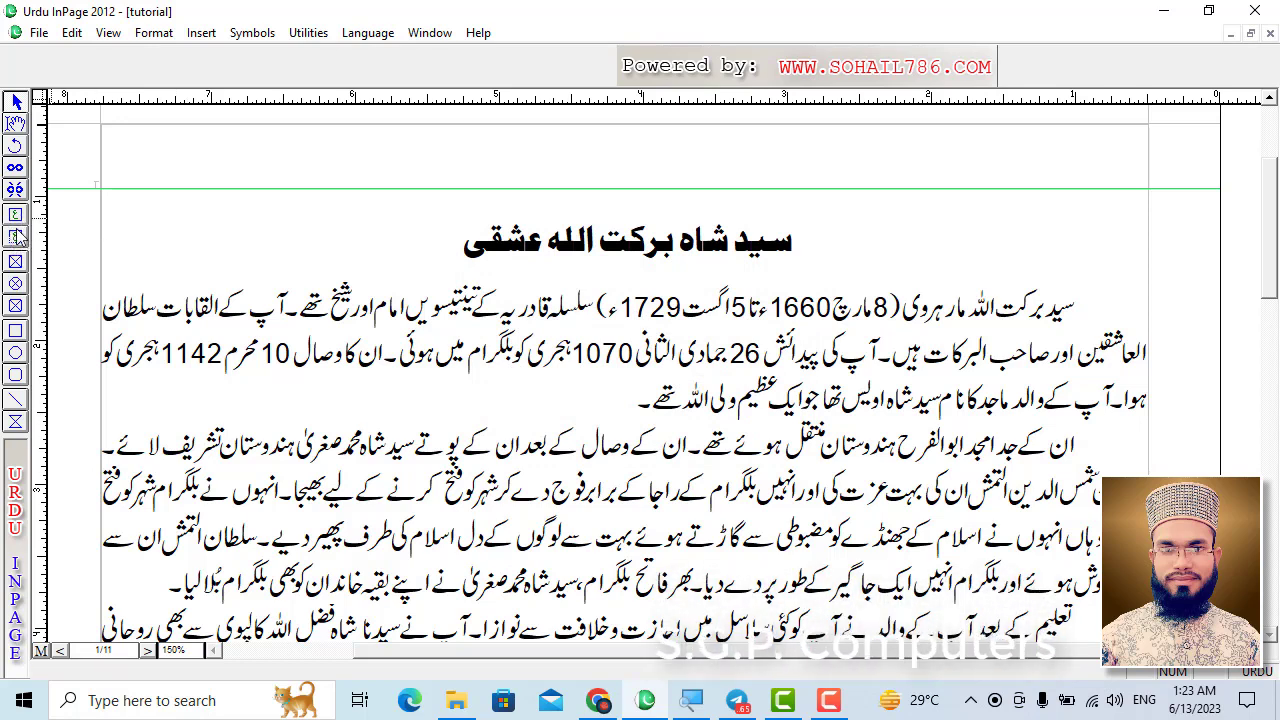
Step: Draw a rectangle about 1 inch square beside the title and fill it with Cyan
click(17, 262)
drag(189, 209, 332, 350)
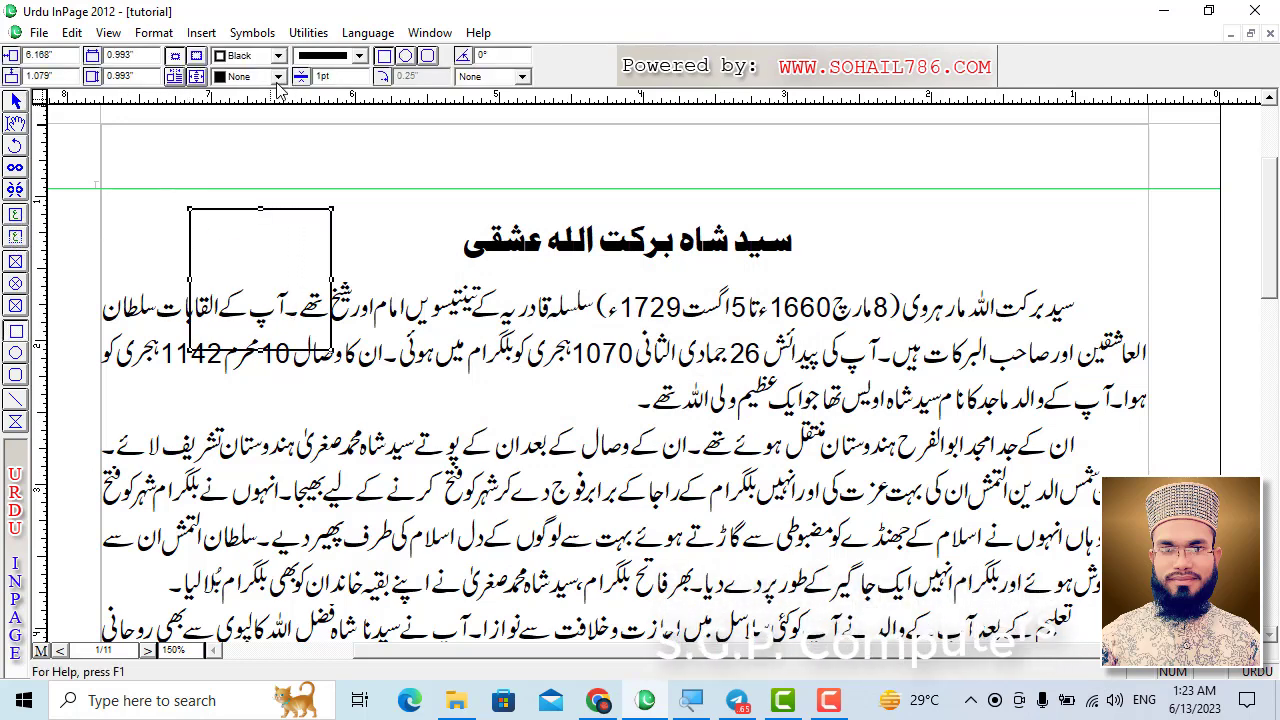
scroll(263, 118, down, 2)
click(259, 113)
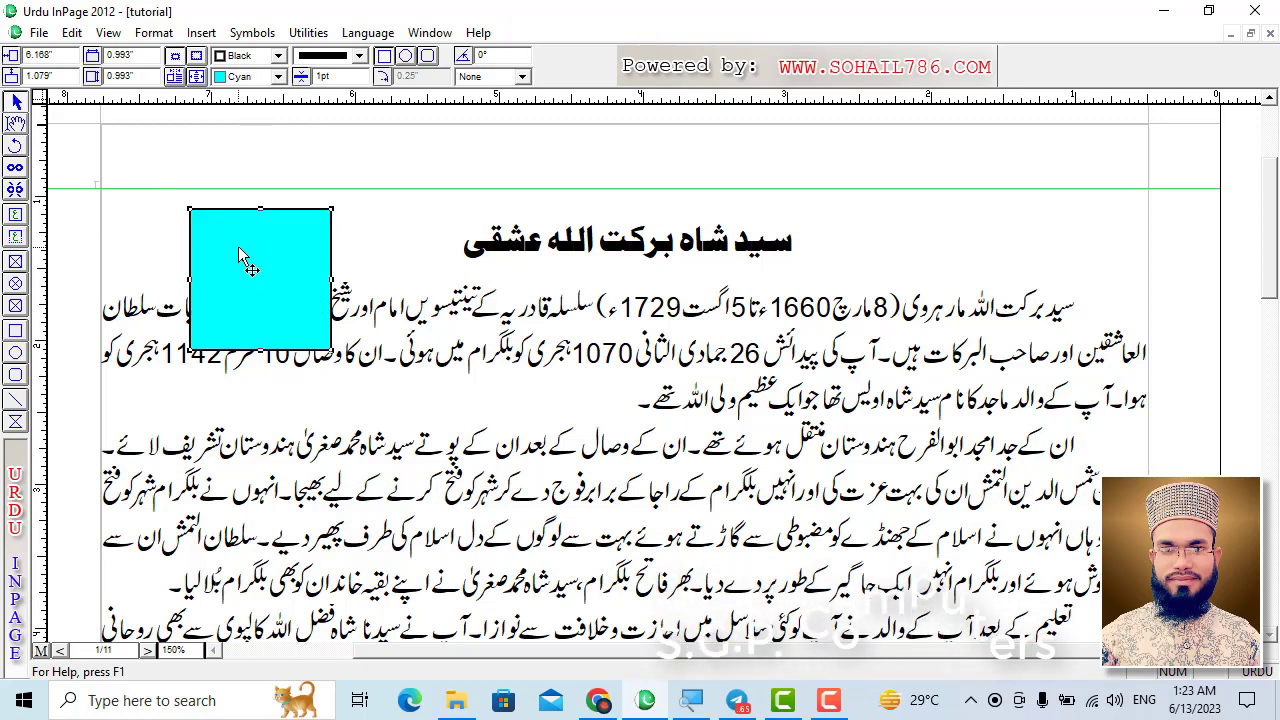
Step: Move the cyan square upward so that it overlaps the horizontal guide
drag(243, 244, 243, 214)
key(ctrl+0)
ctrl+click(569, 168)
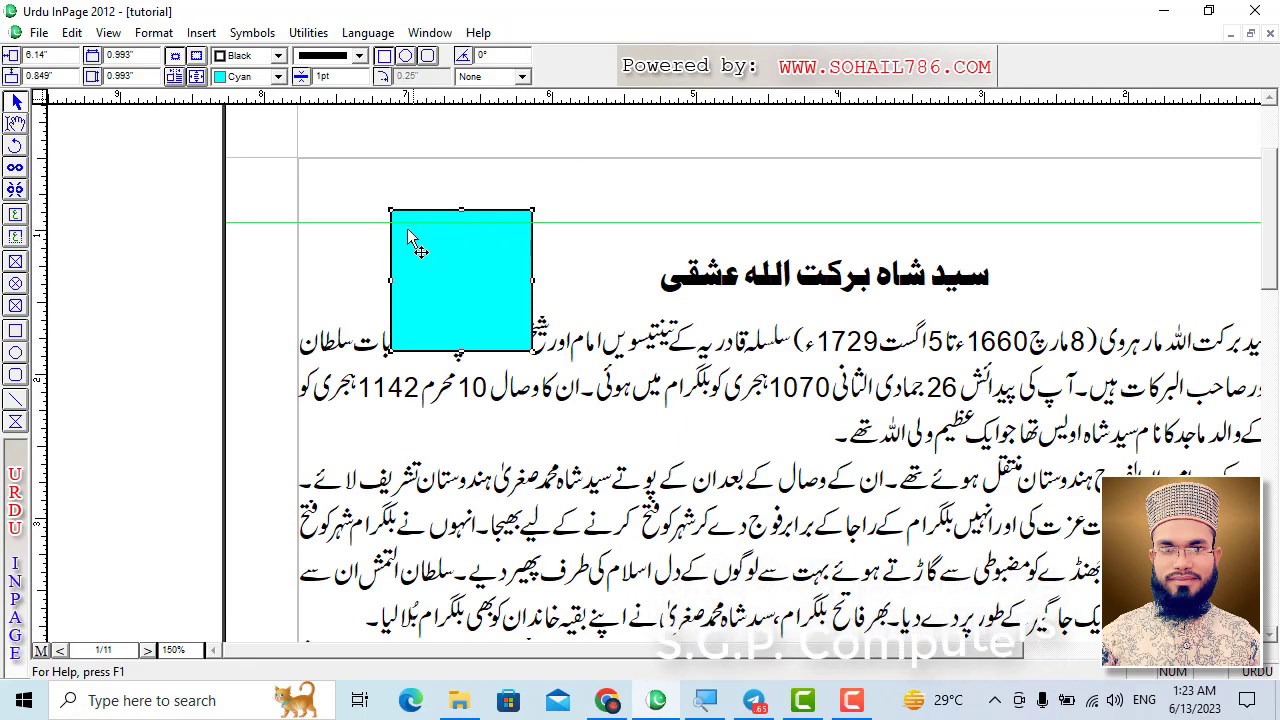
Step: Open the document preferences and go to the starting page number setting
click(72, 32)
mouse_move(160, 413)
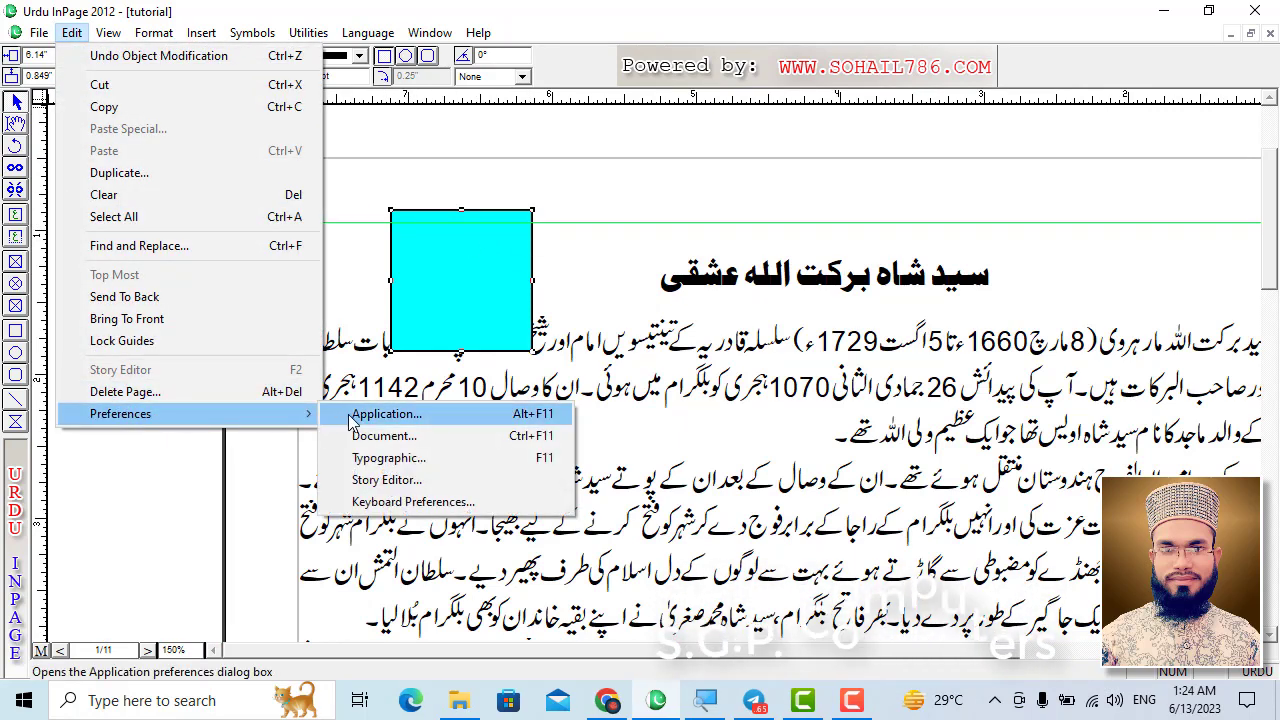
click(378, 433)
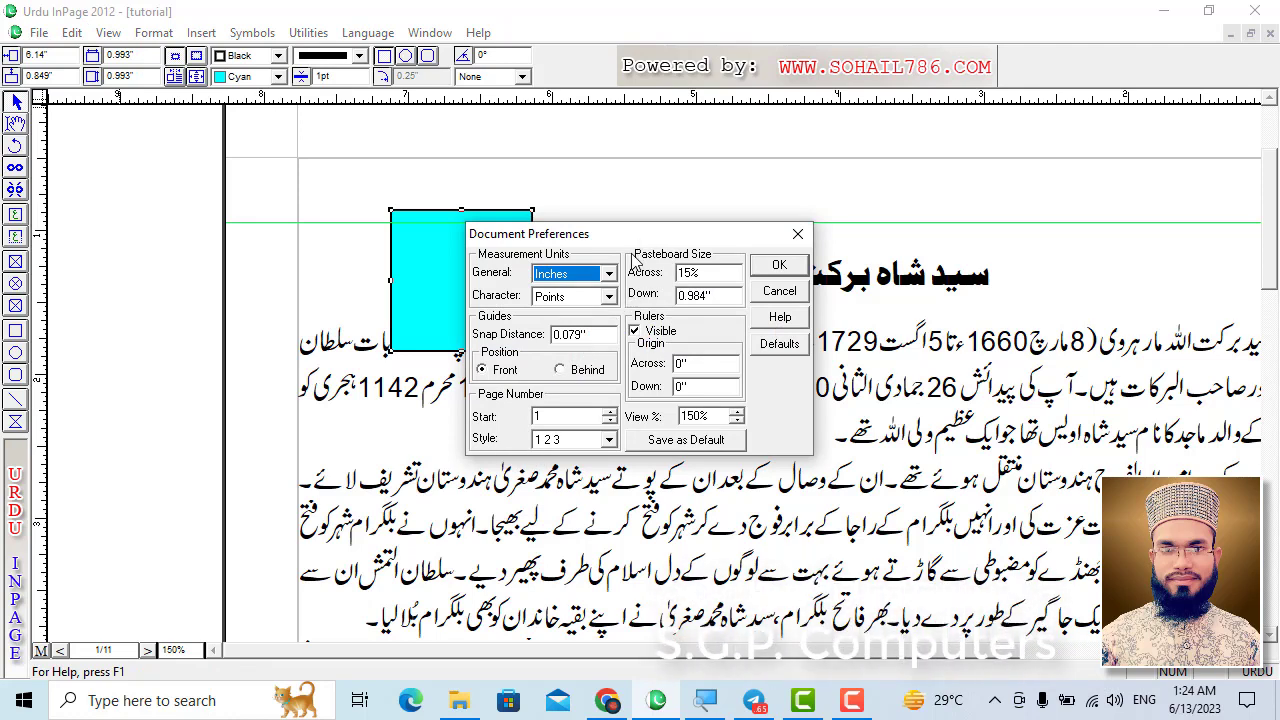
drag(630, 234, 609, 287)
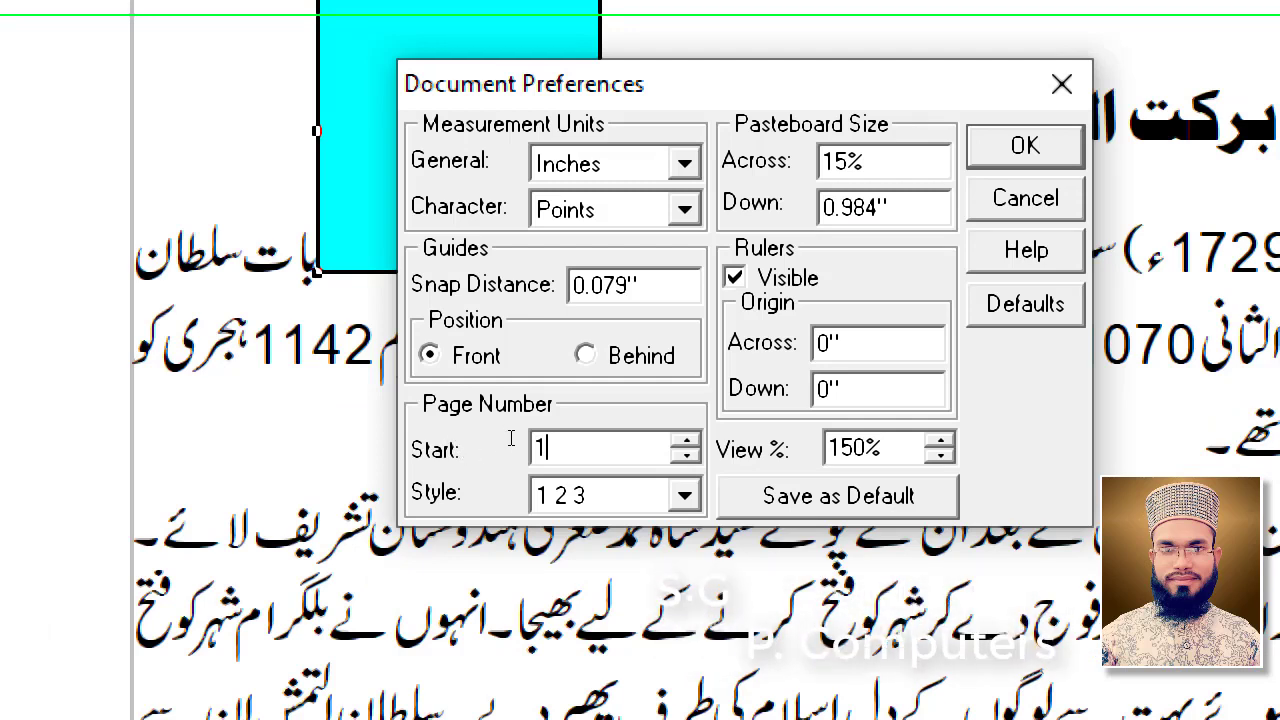
drag(511, 438, 497, 440)
click(514, 440)
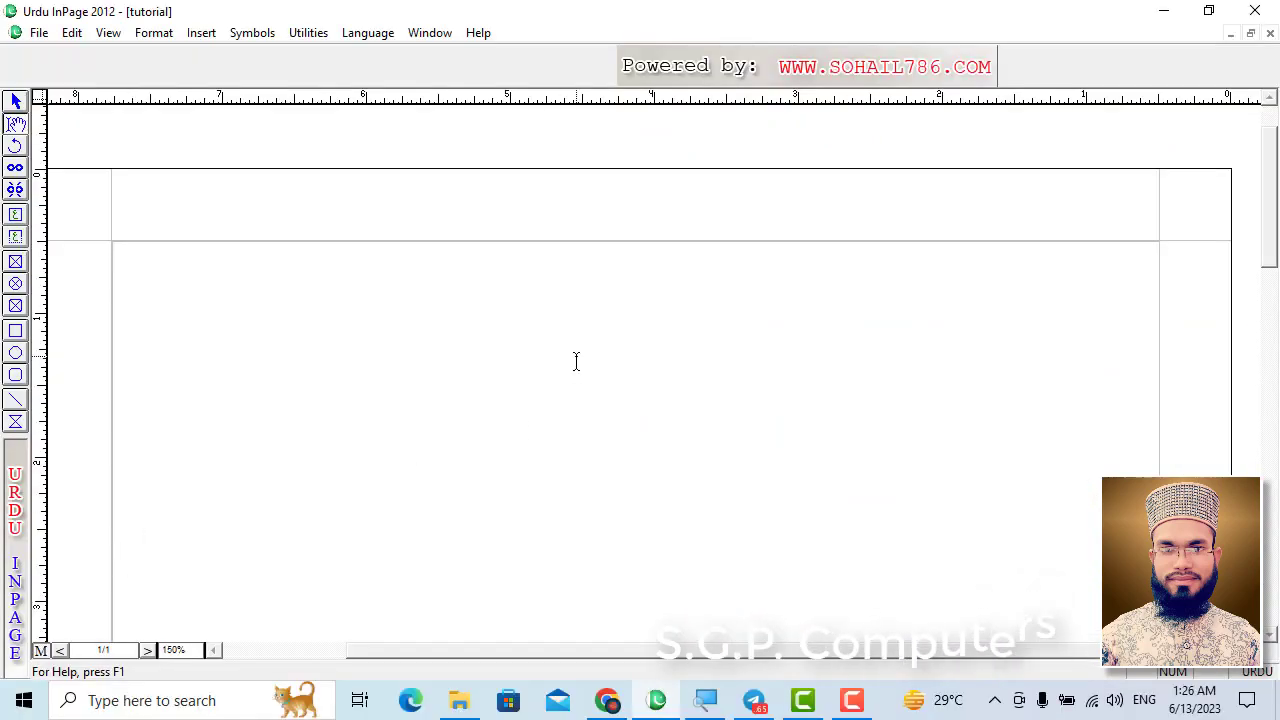
Step: Draw a title text box about 1.1 inches wide in the master page's upper margin and move it to the horizontal centre
click(16, 238)
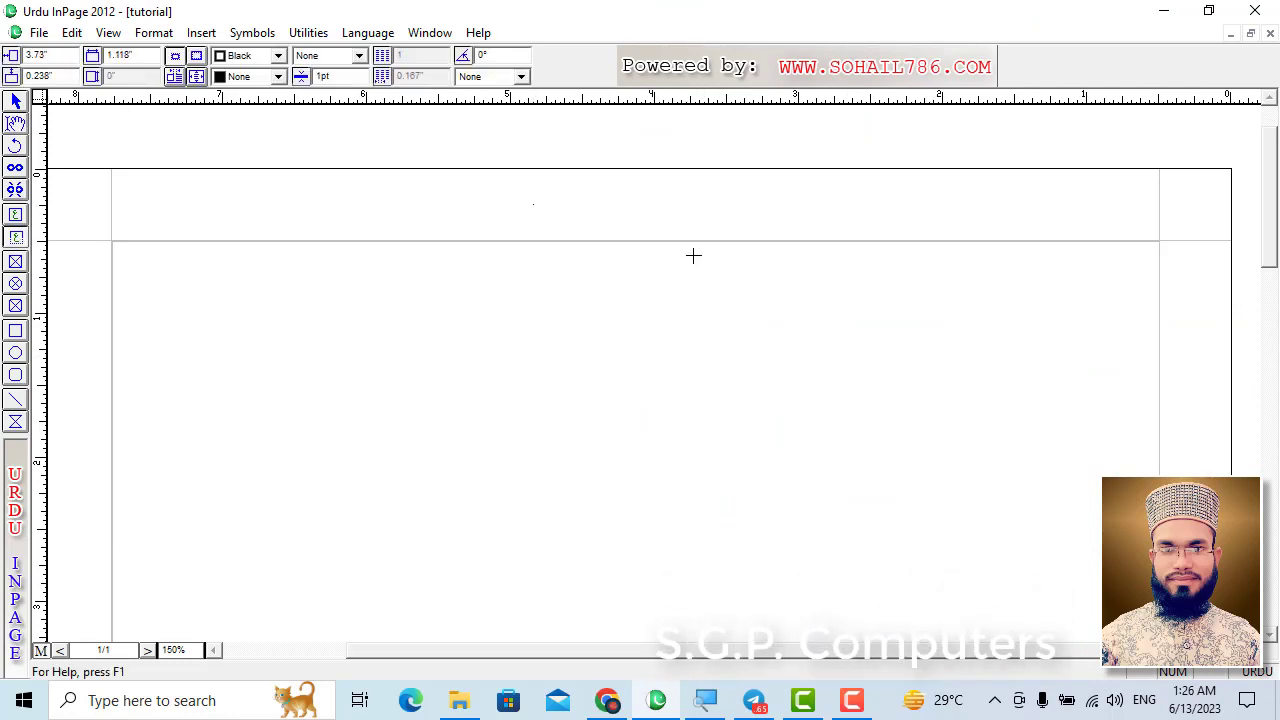
drag(693, 256, 691, 256)
click(18, 103)
click(608, 225)
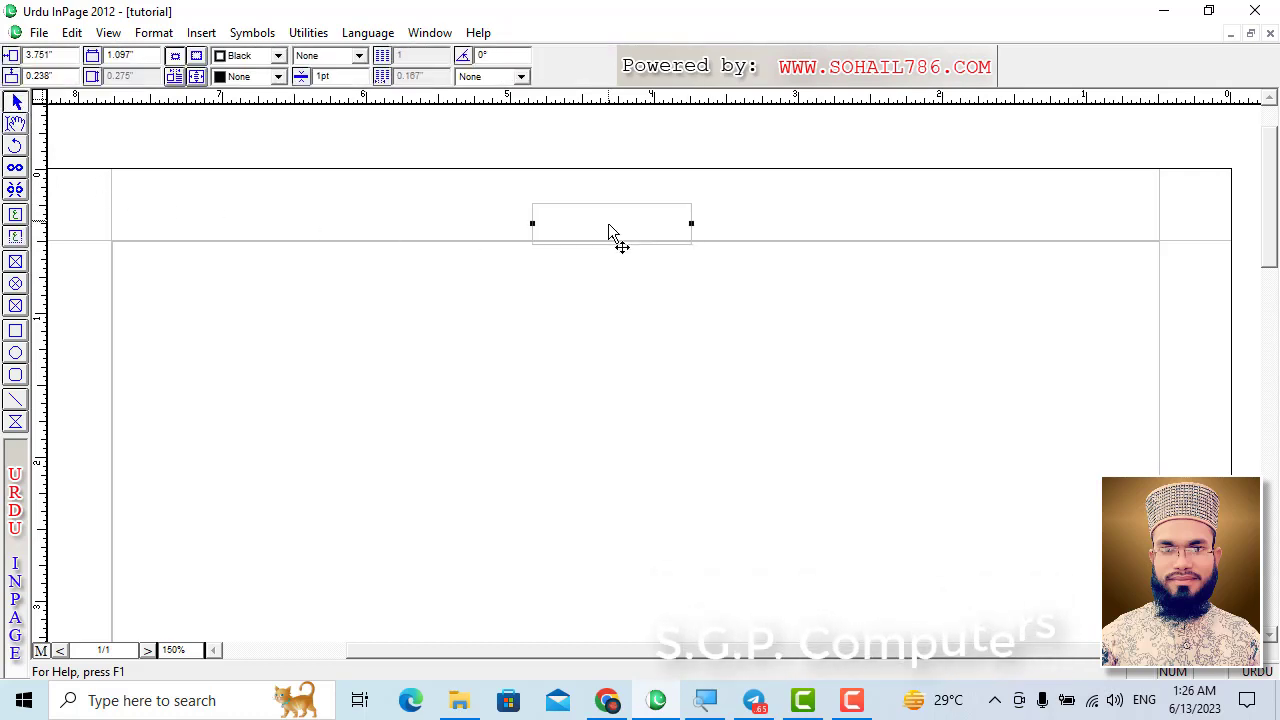
drag(609, 224, 622, 221)
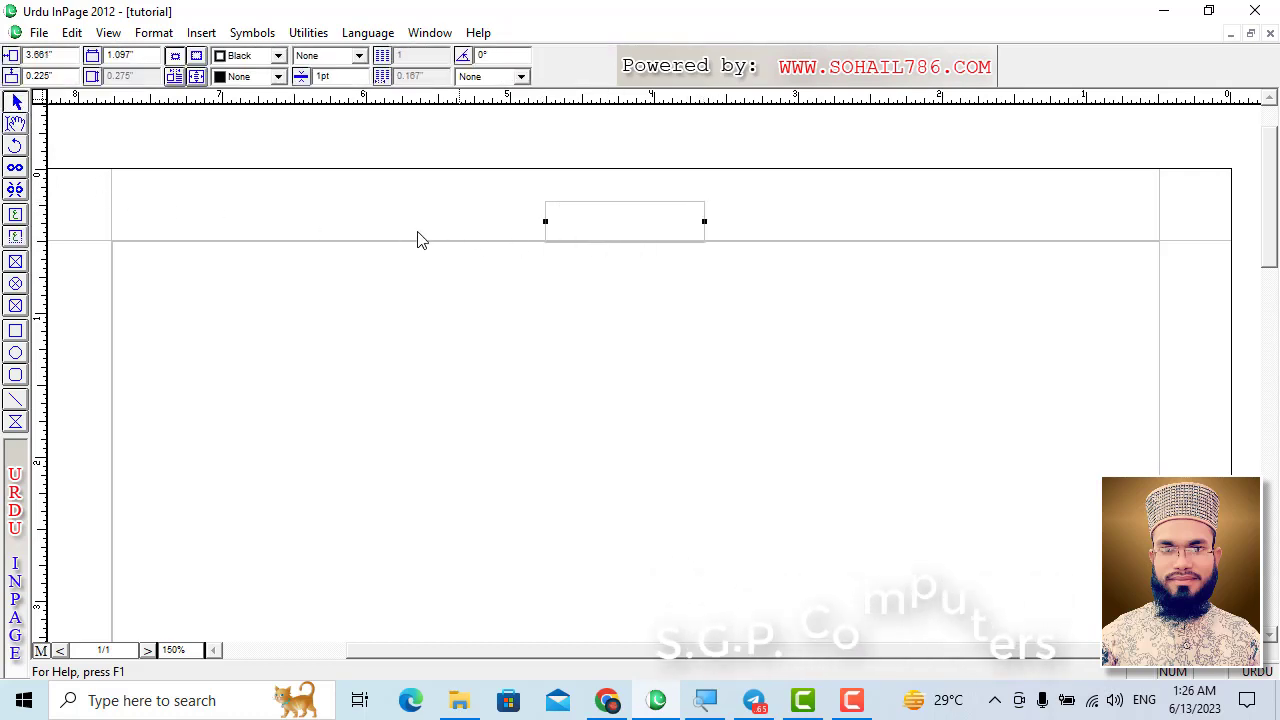
Step: Insert a centred automatic page number in the text box on the master page
click(18, 126)
click(617, 213)
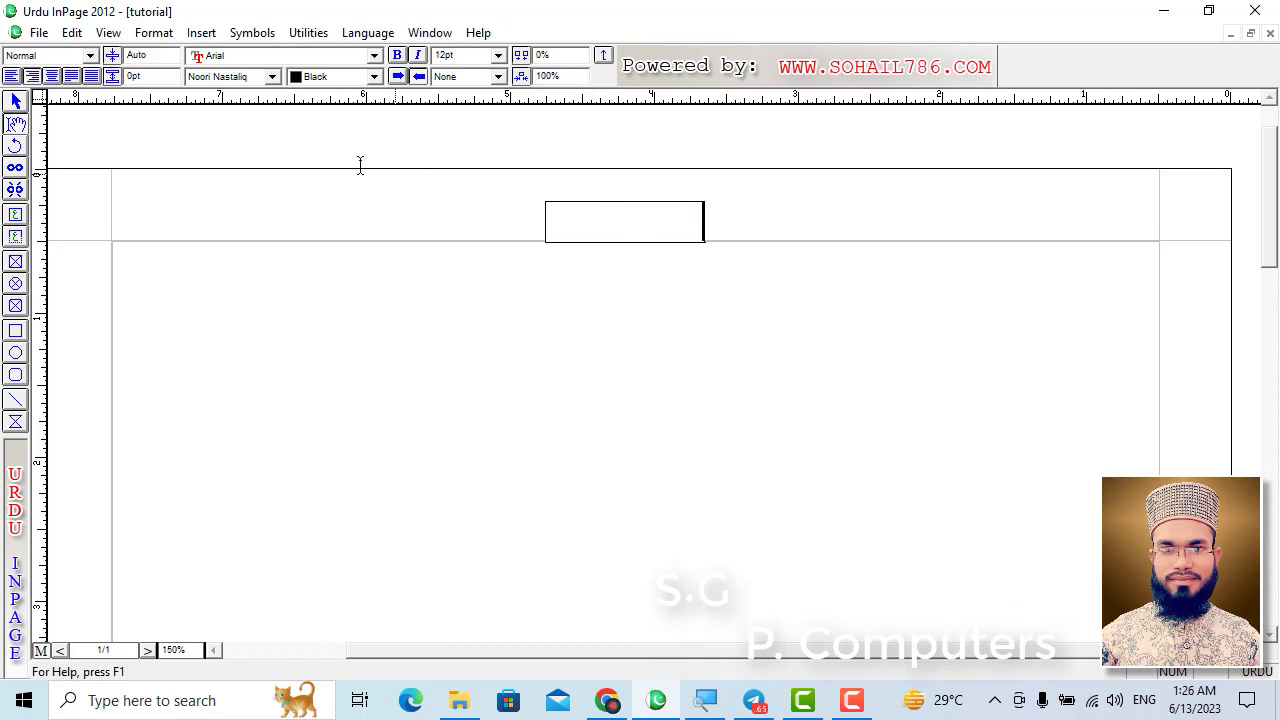
click(201, 33)
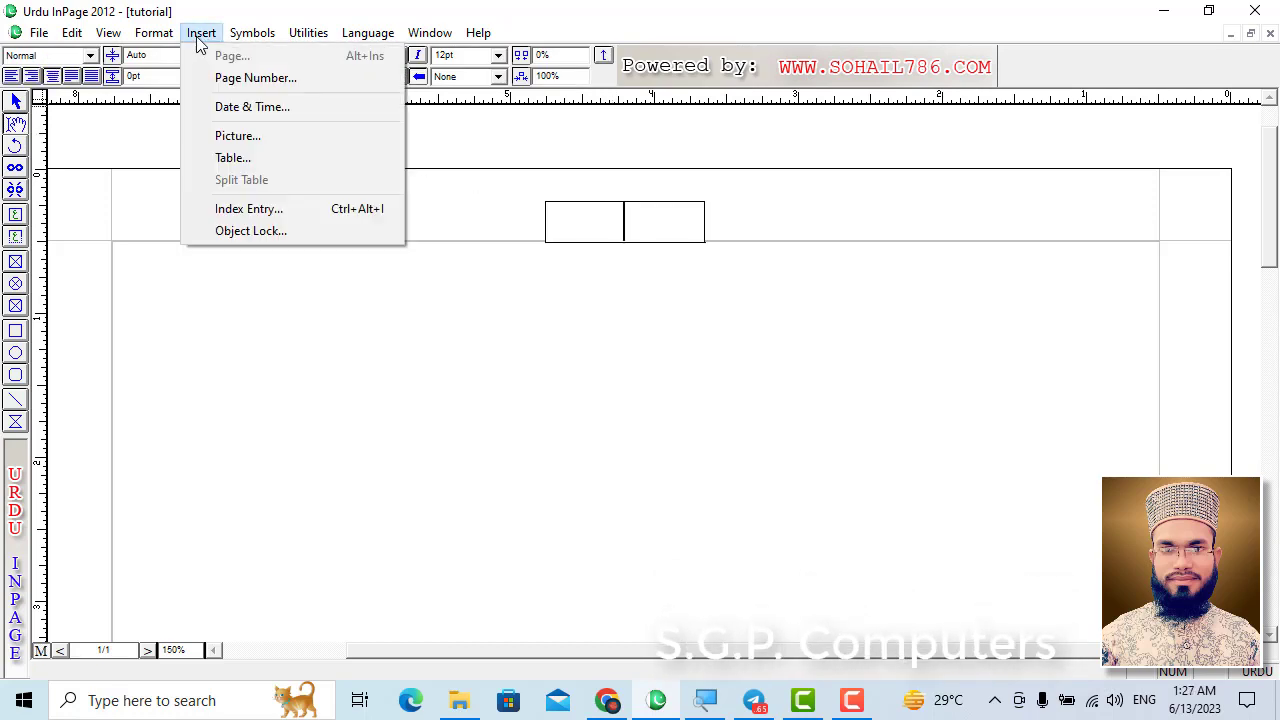
click(221, 87)
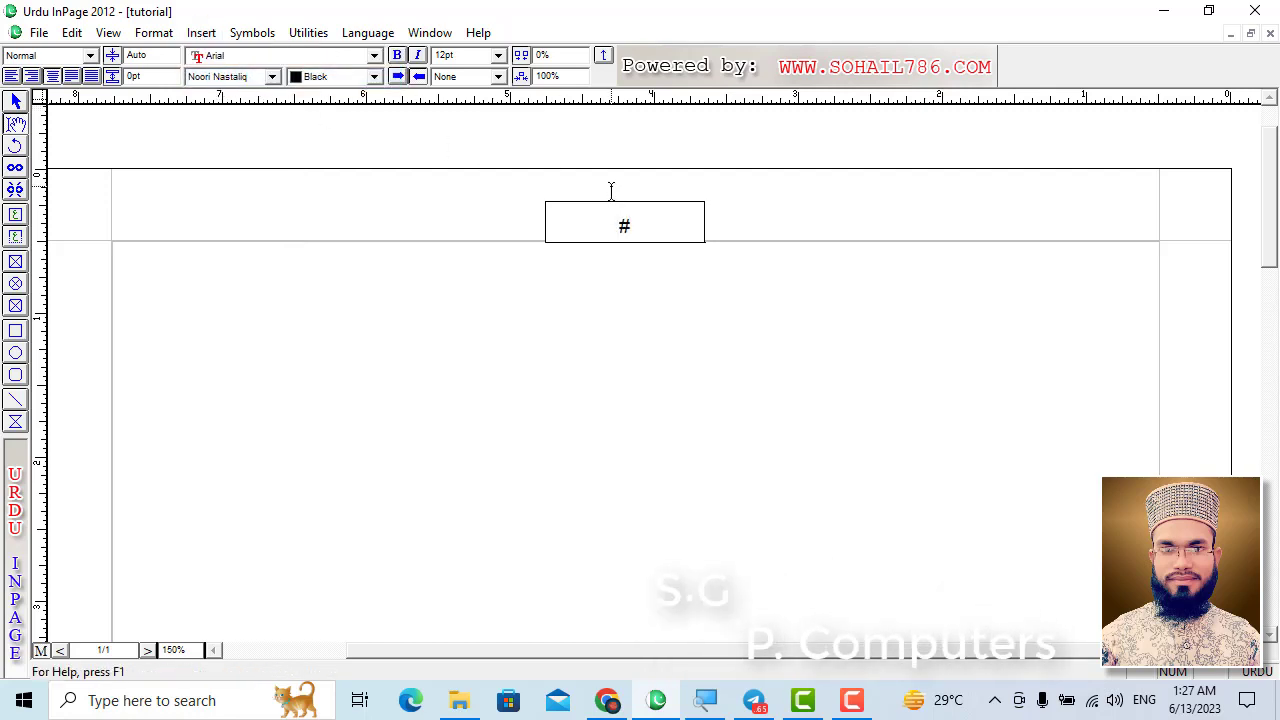
Step: Set the page number's font size to 17 pt and move its box slightly up into the upper margin
drag(616, 228, 635, 229)
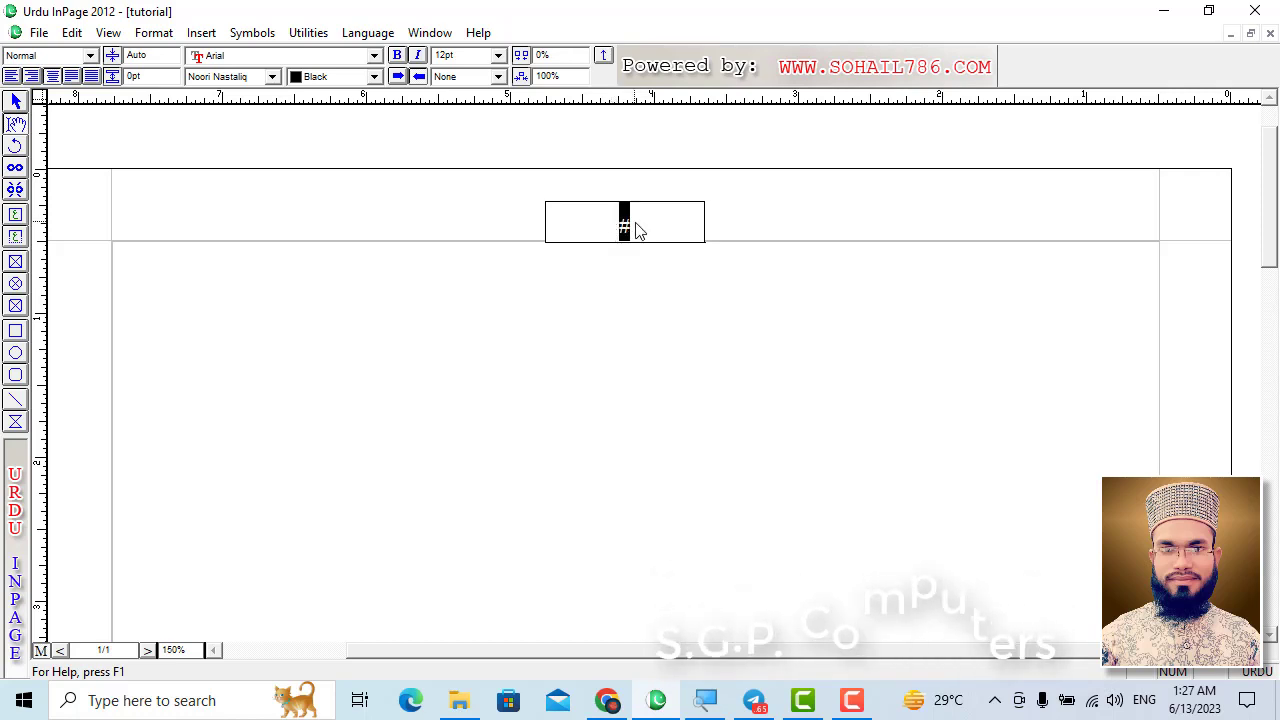
click(453, 57)
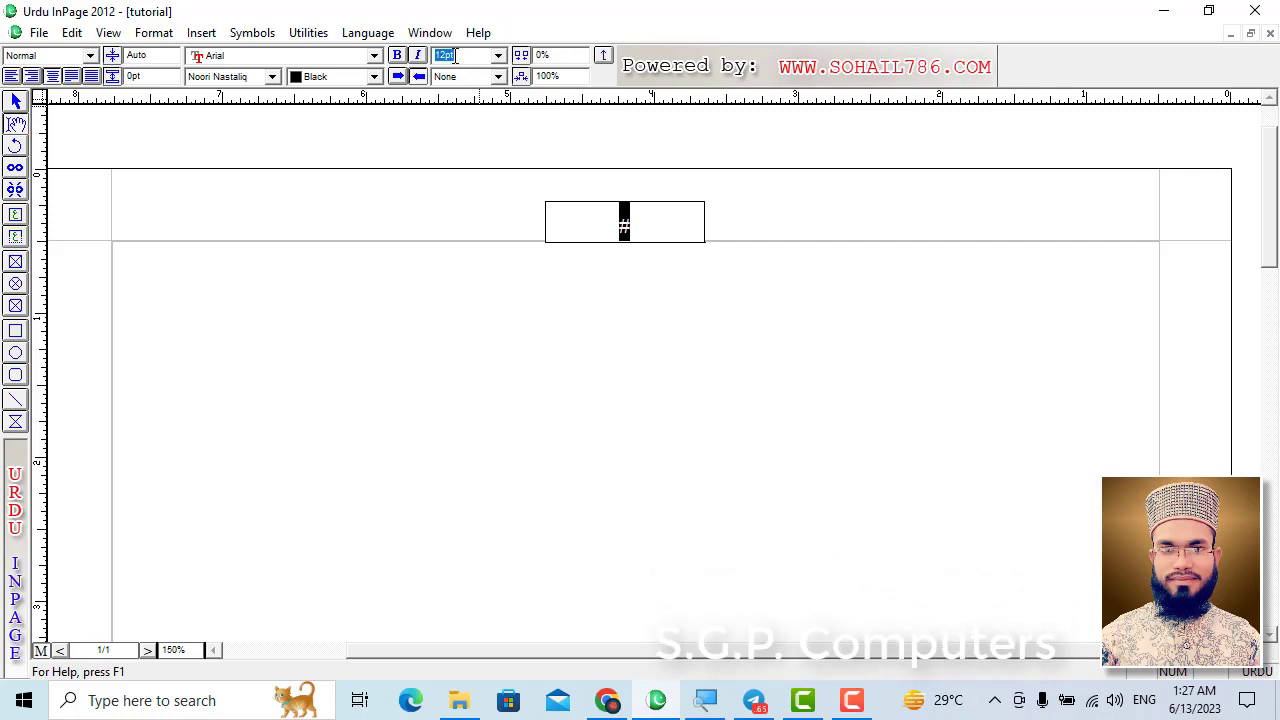
text(1)
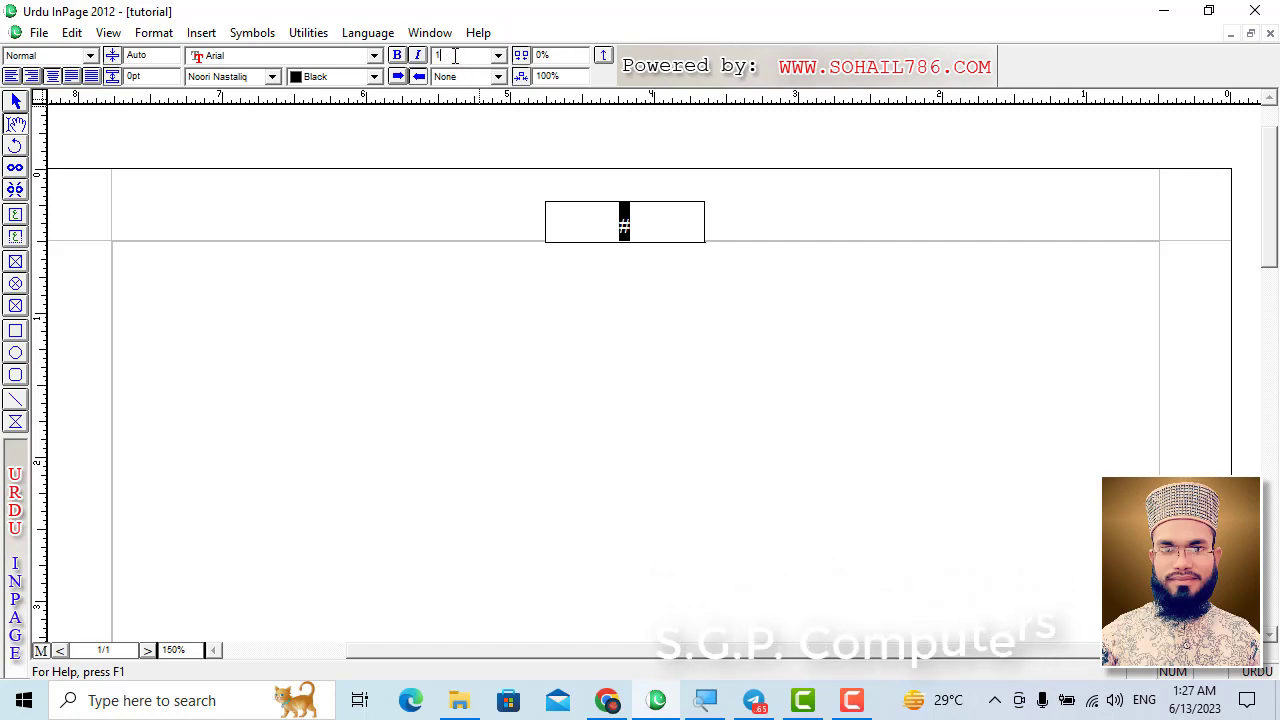
text(7)
key(Return)
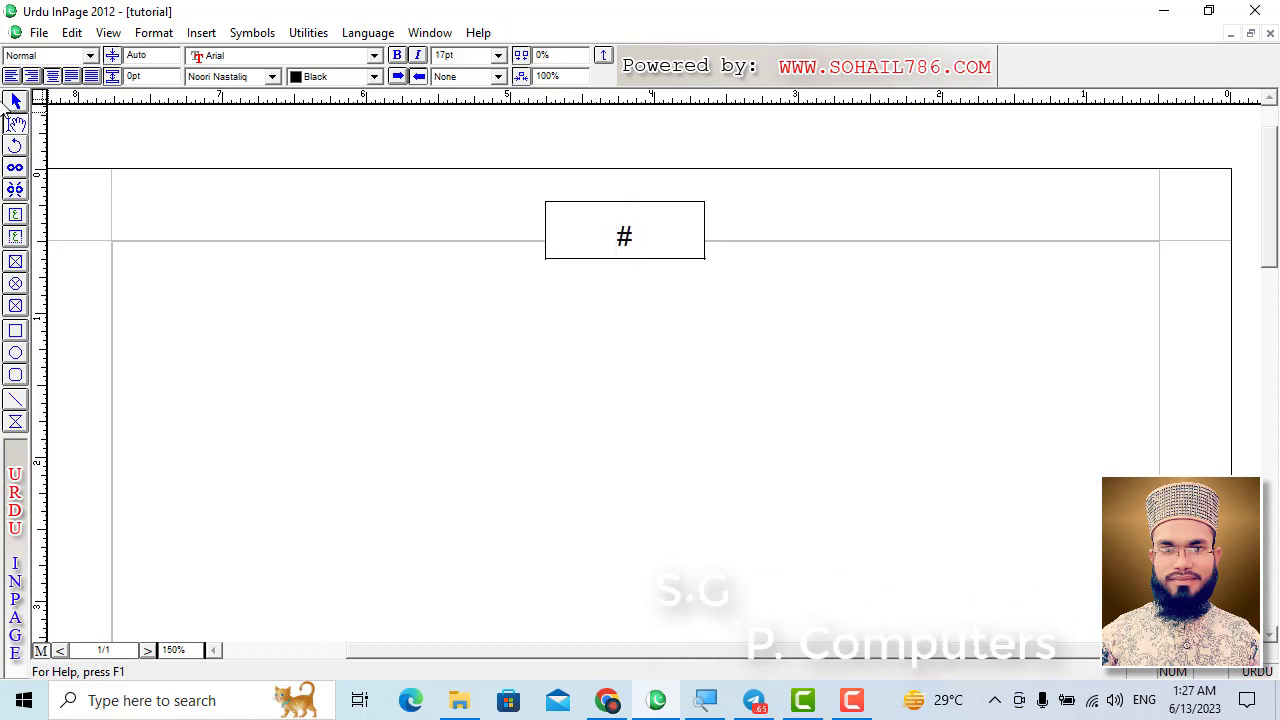
click(15, 101)
drag(638, 219, 649, 203)
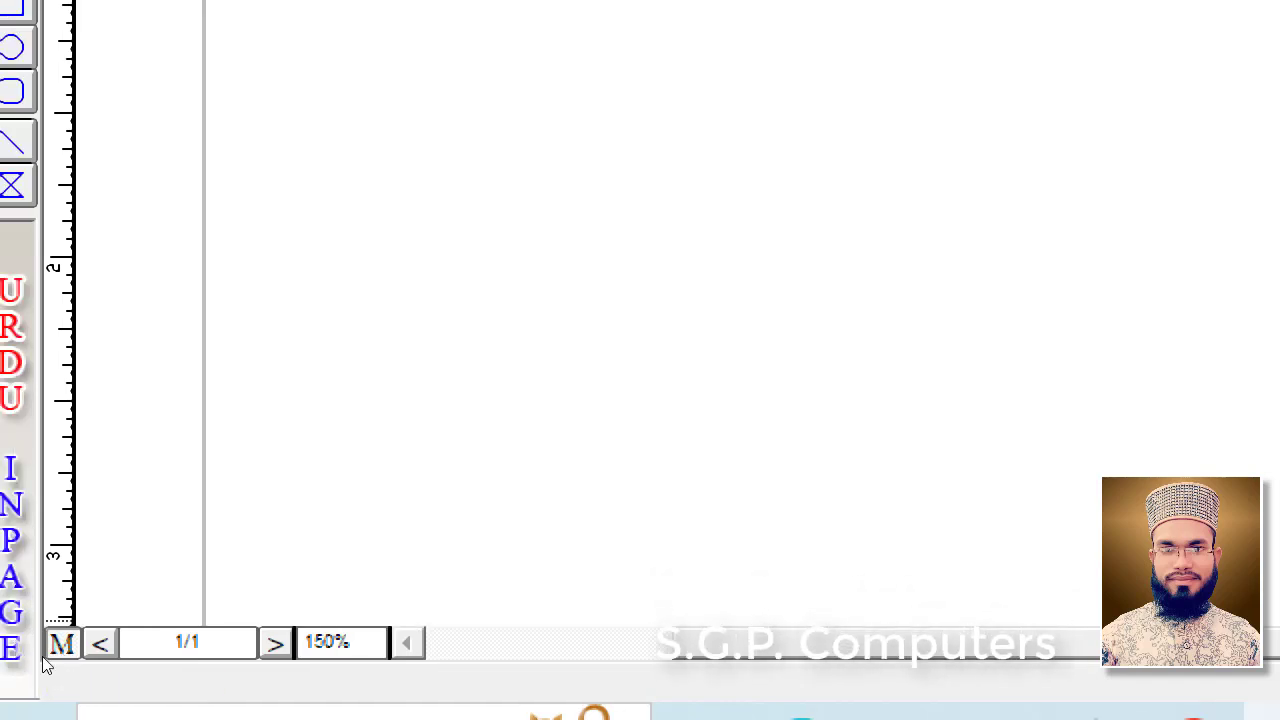
Step: Return from the master page to the document and page through it to check the page numbers
key(ctrl+v)
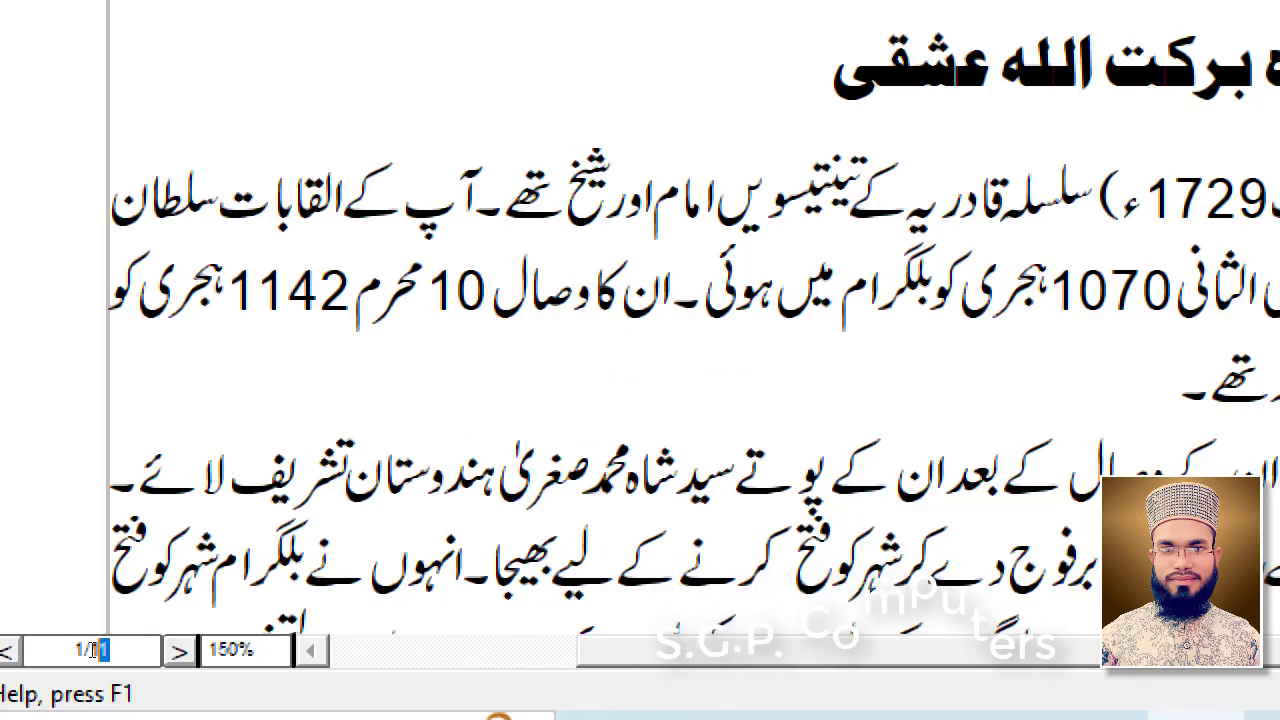
click(75, 652)
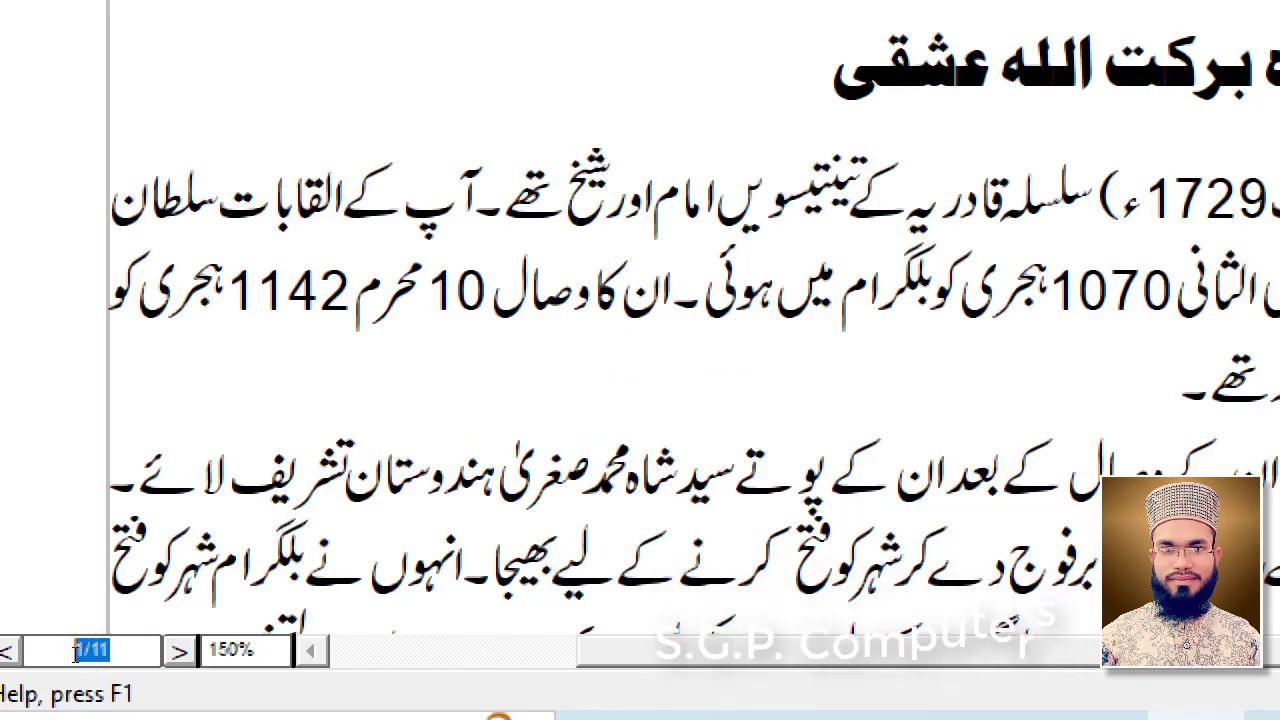
click(130, 647)
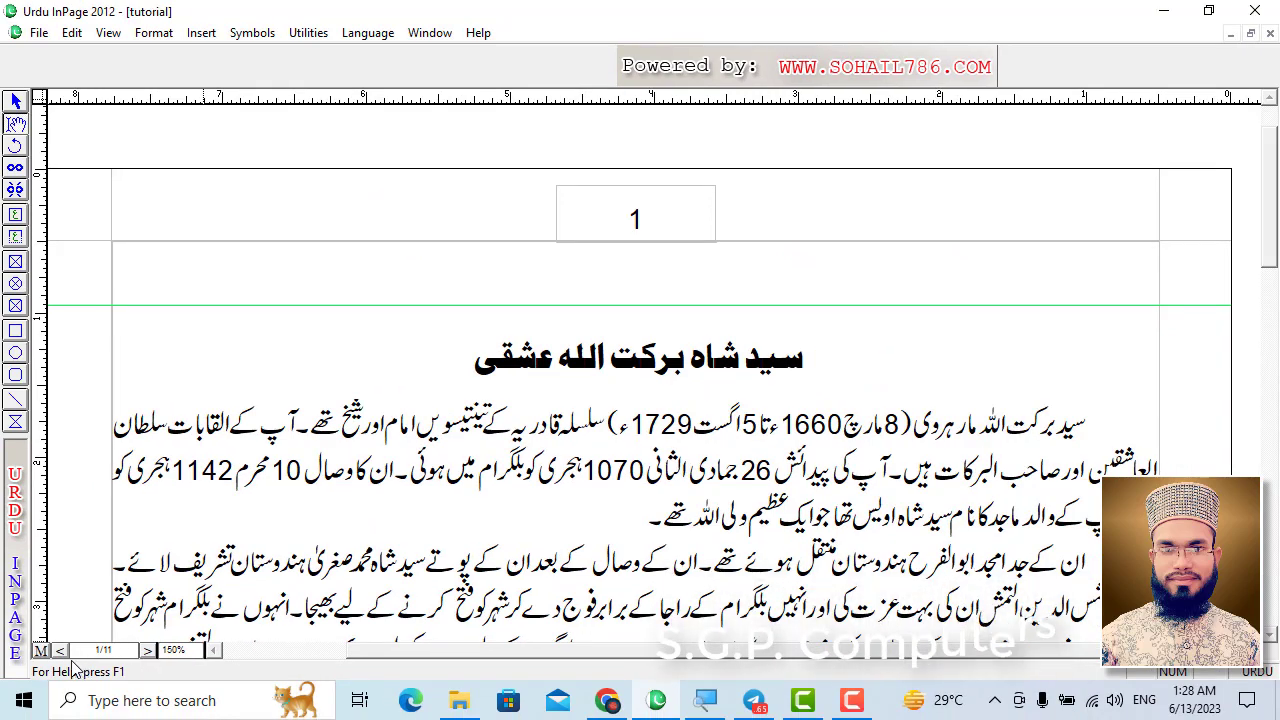
click(146, 651)
click(58, 658)
click(58, 658)
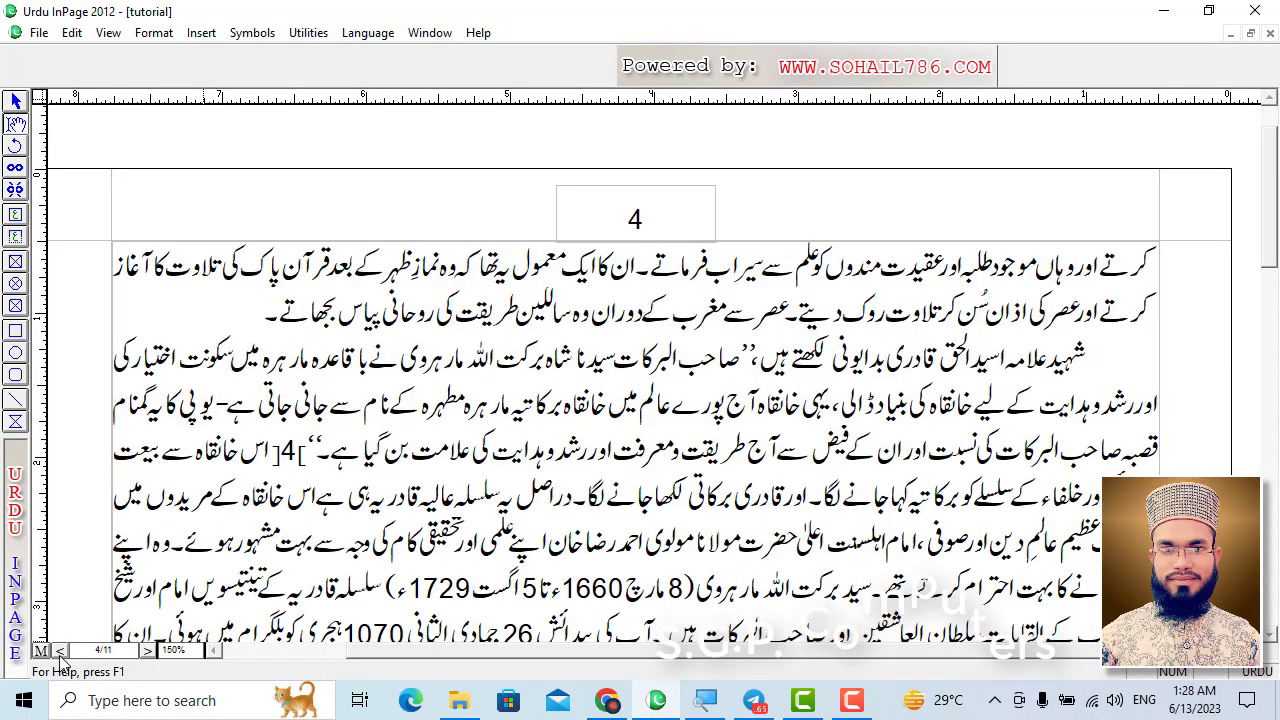
Step: Set the document's page number style to Urdu Number in the Document Preferences
click(58, 658)
click(58, 658)
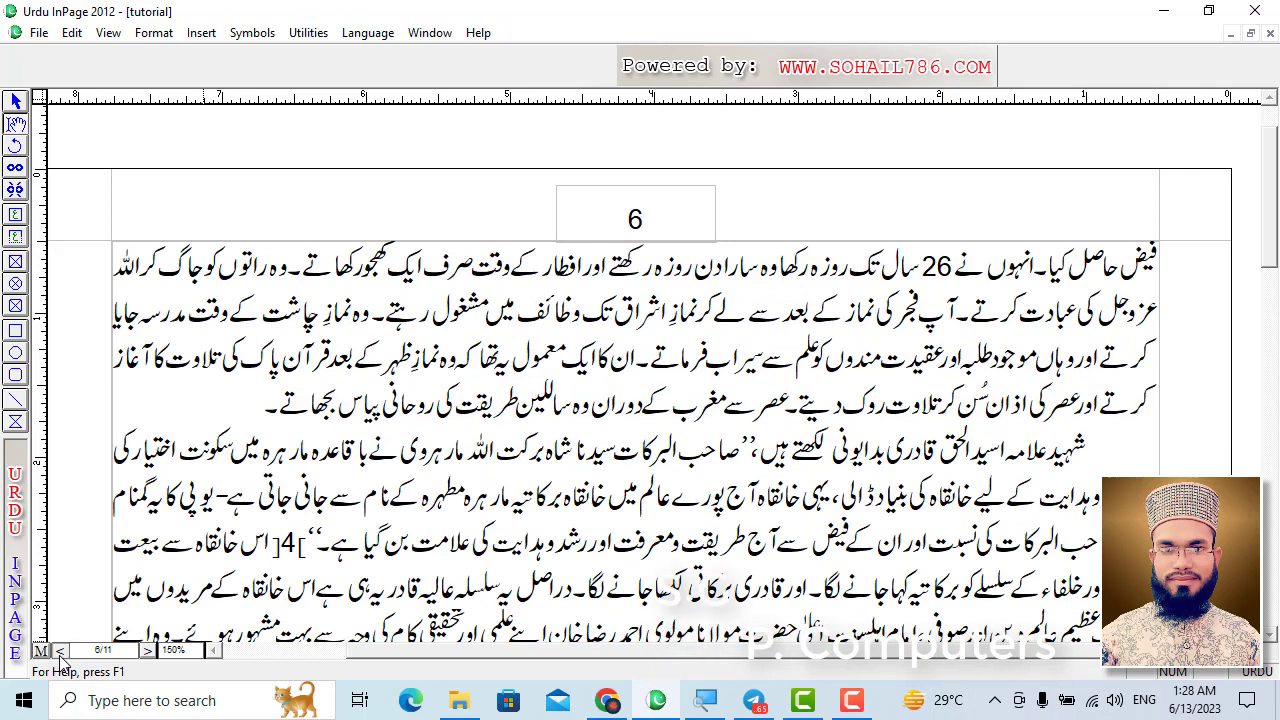
click(58, 658)
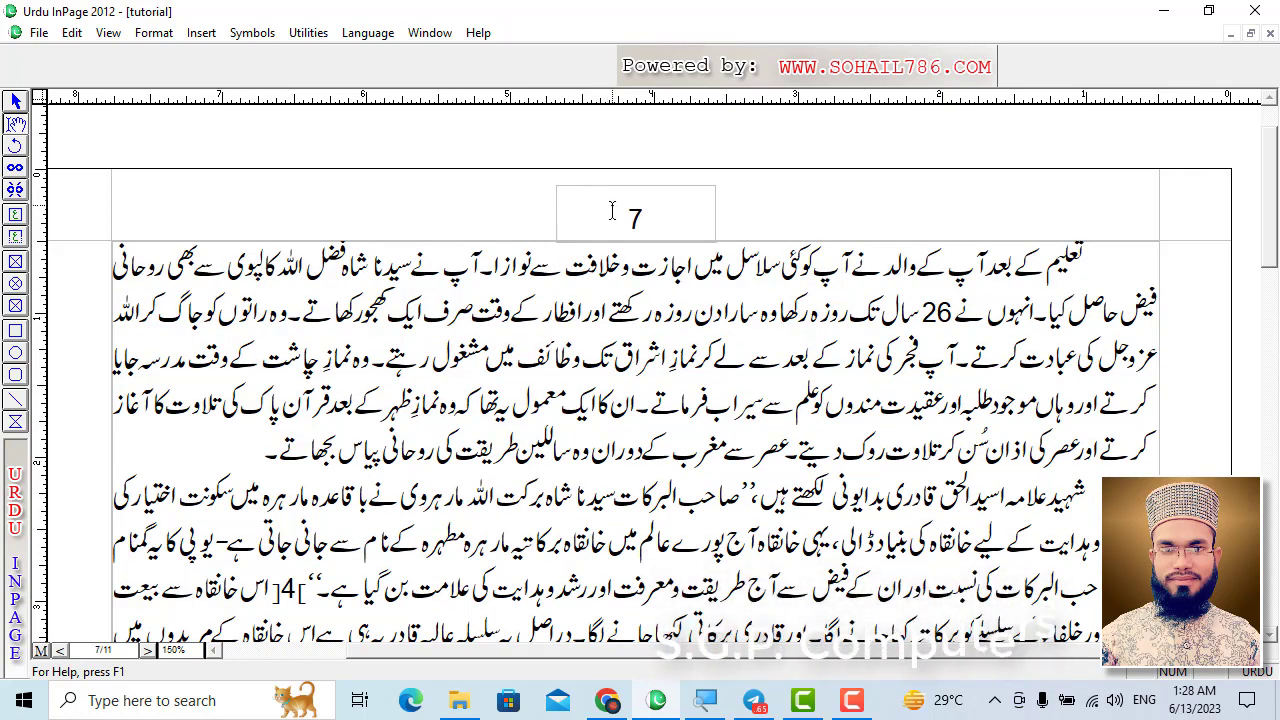
click(71, 36)
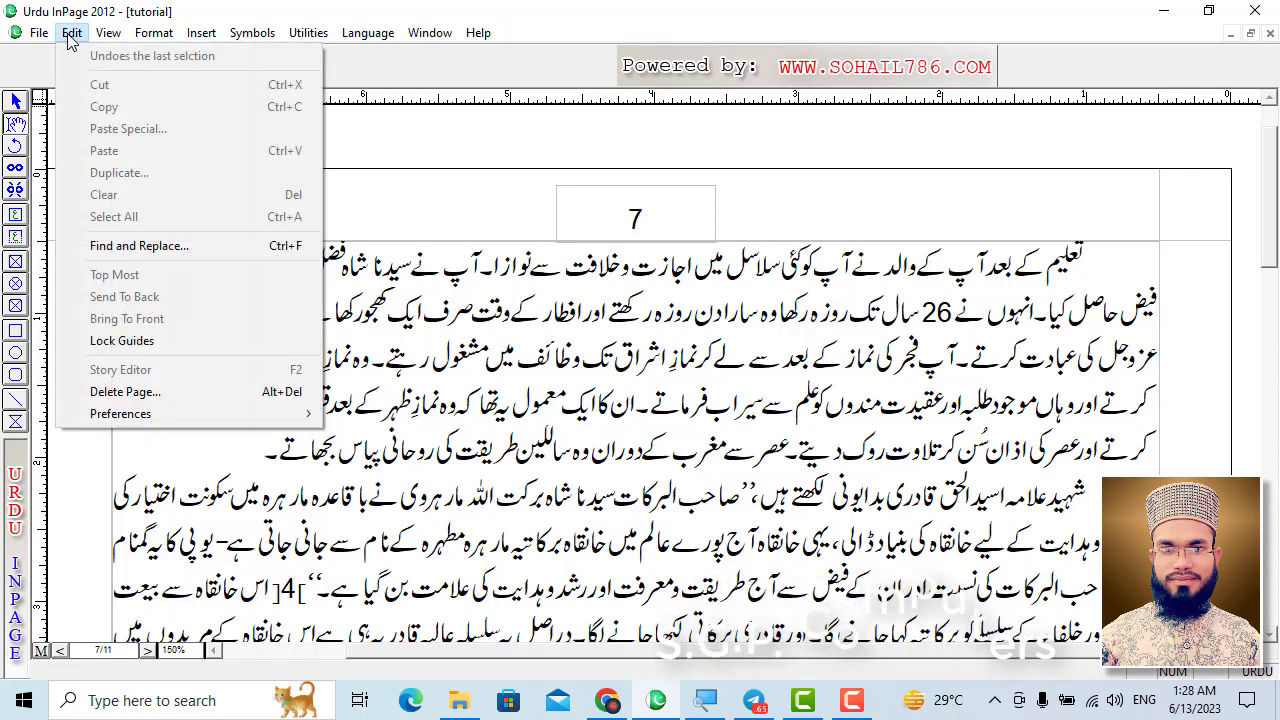
mouse_move(125, 416)
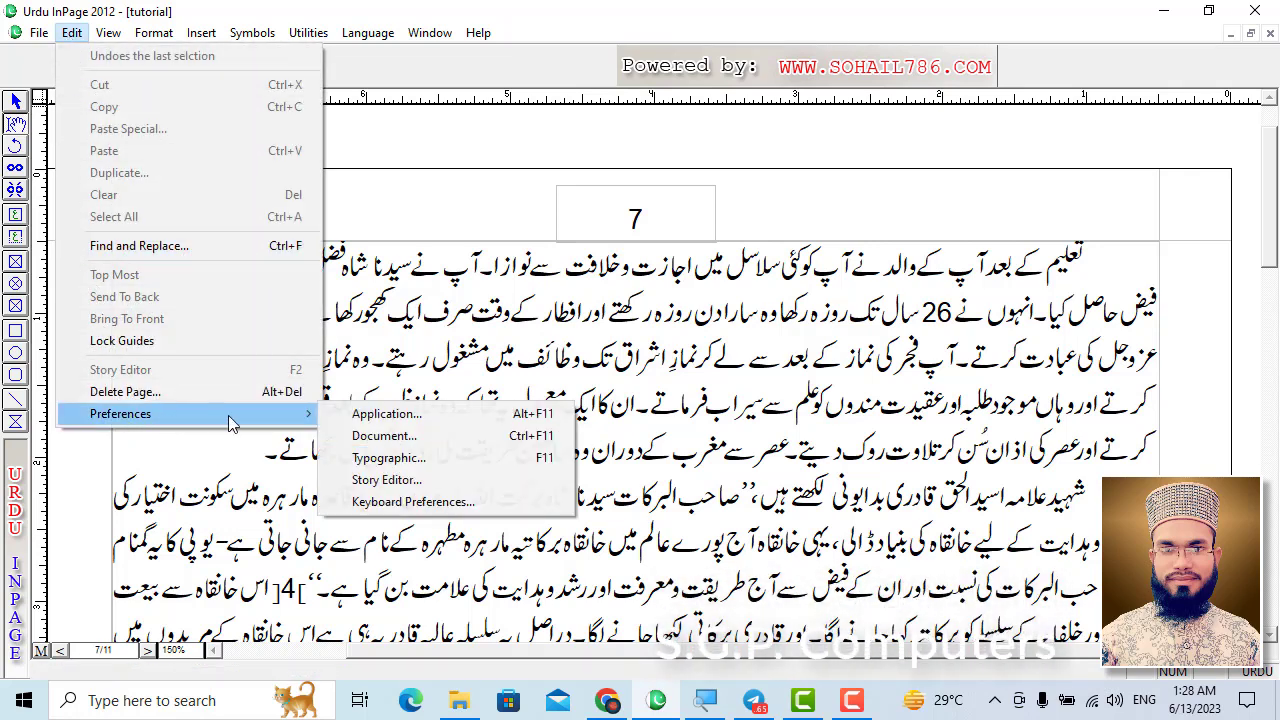
click(368, 436)
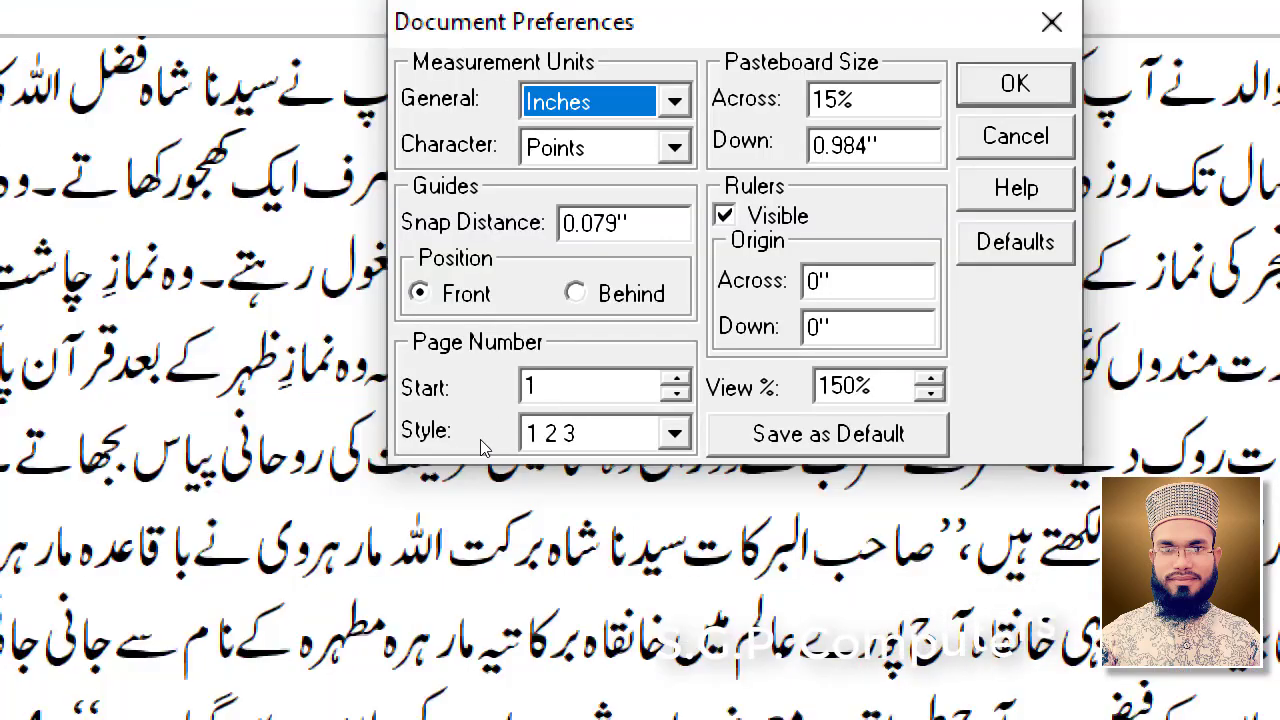
click(617, 449)
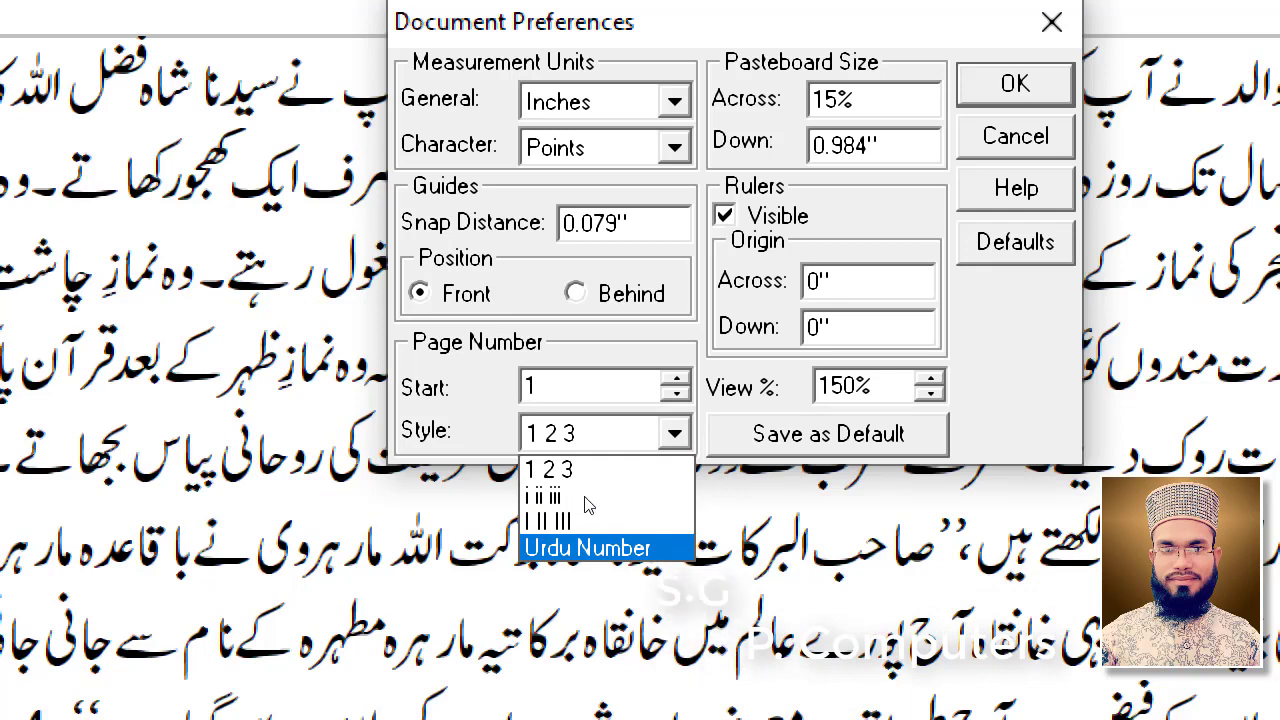
key(Return)
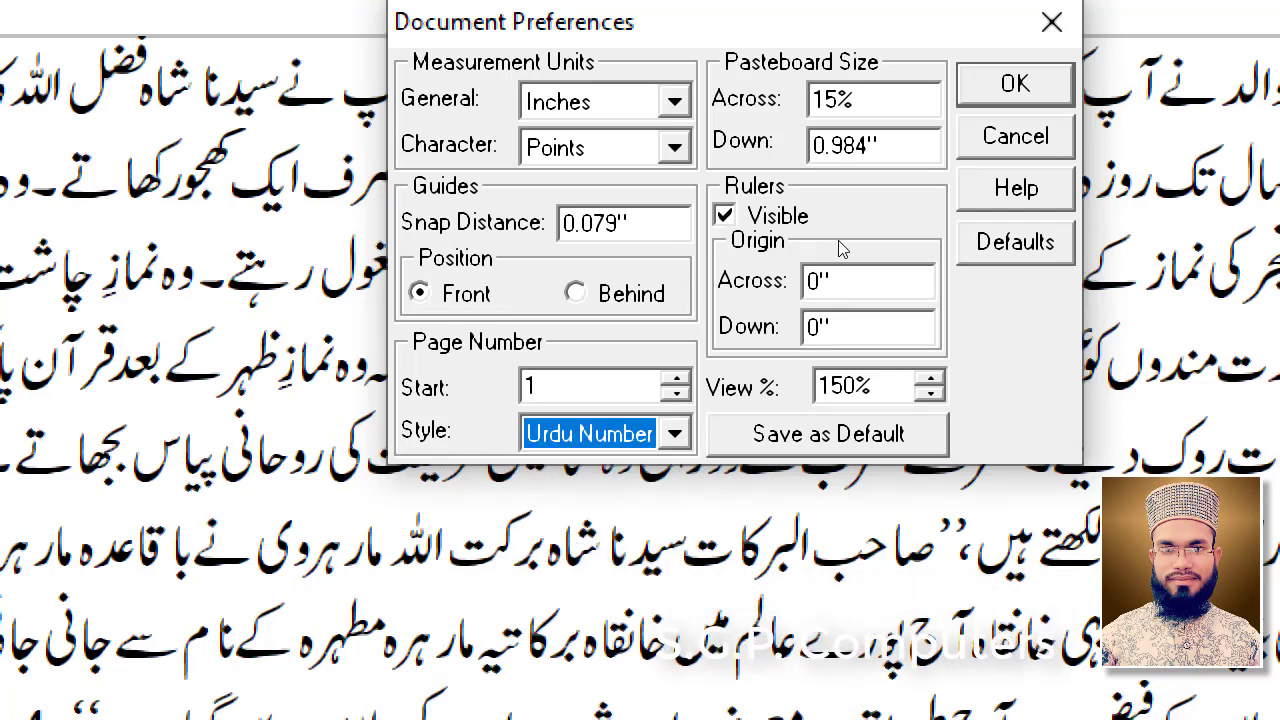
key(Return)
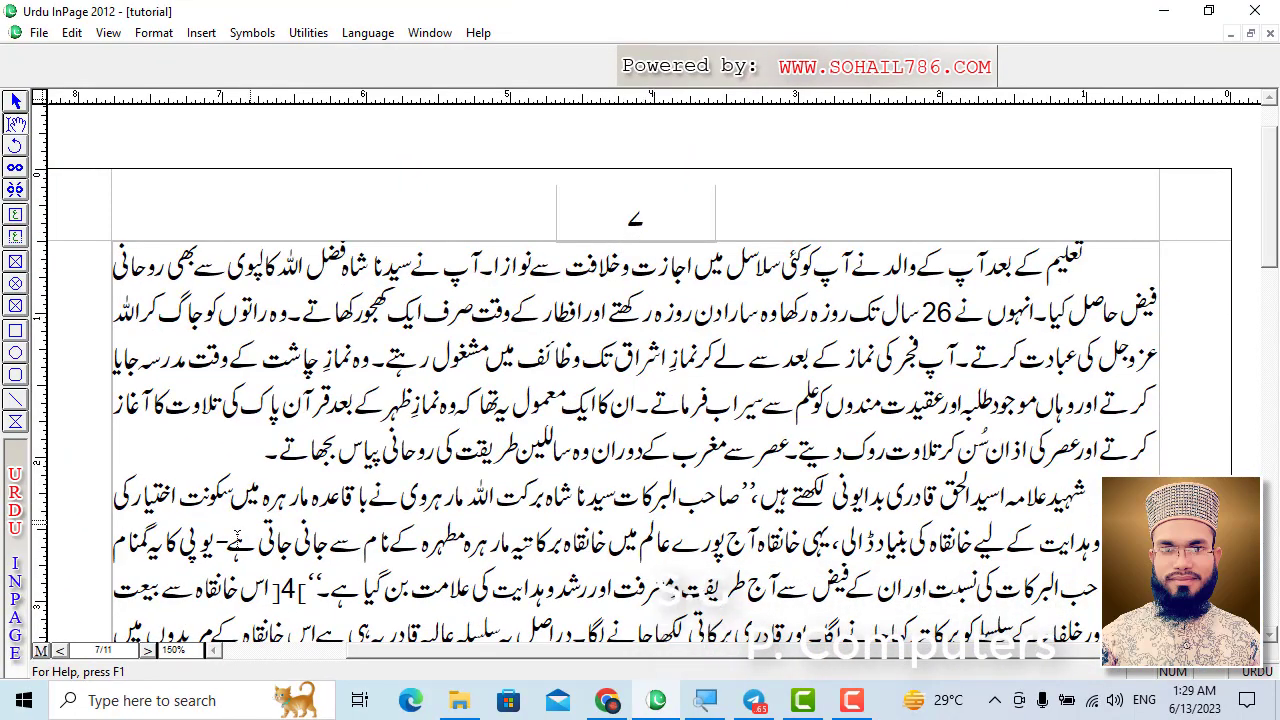
Step: Page through the document to check the Urdu page numbers in the upper margin
scroll(148, 663, down, 4)
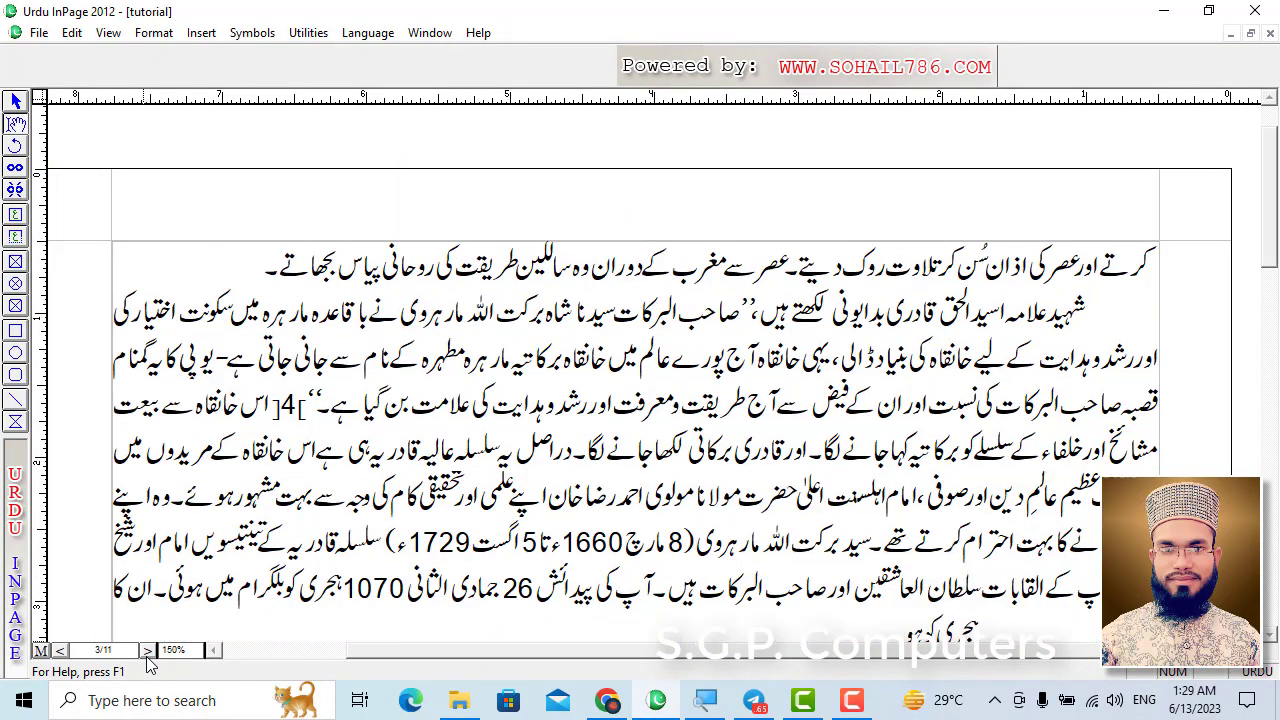
click(148, 652)
click(148, 652)
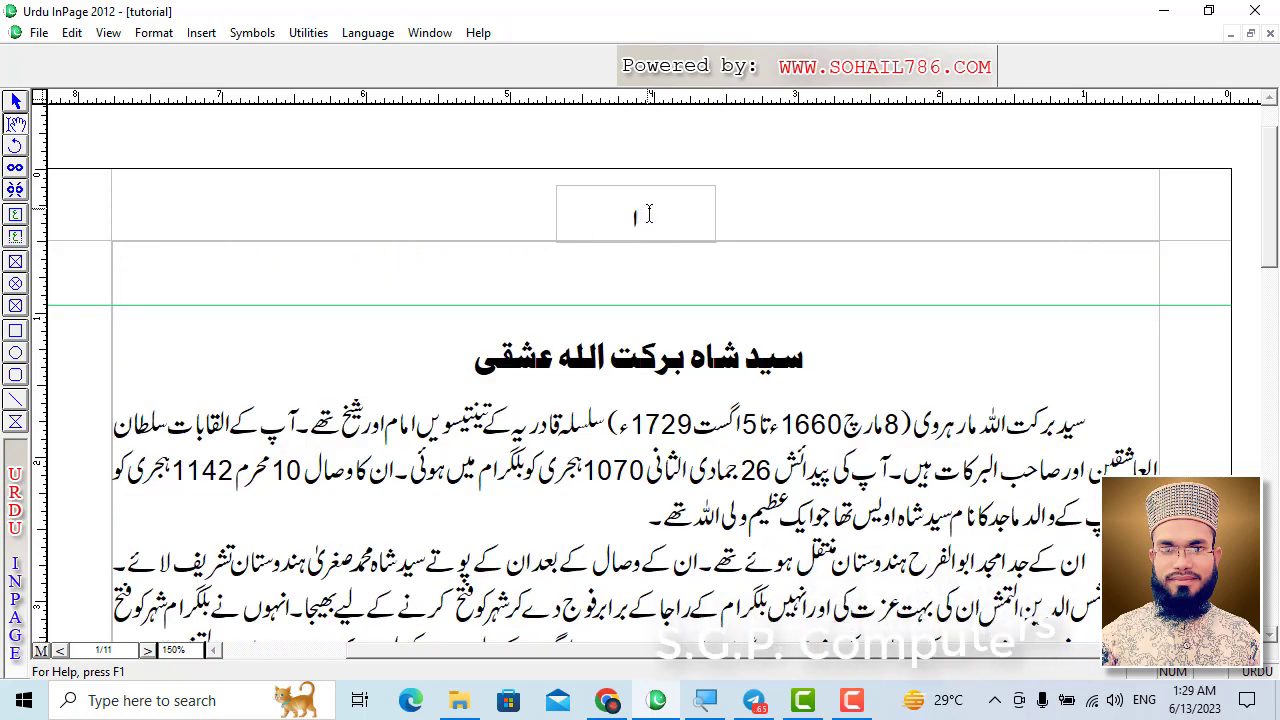
Step: Review the Document Preferences, close them and fit the whole first page in the window
click(72, 33)
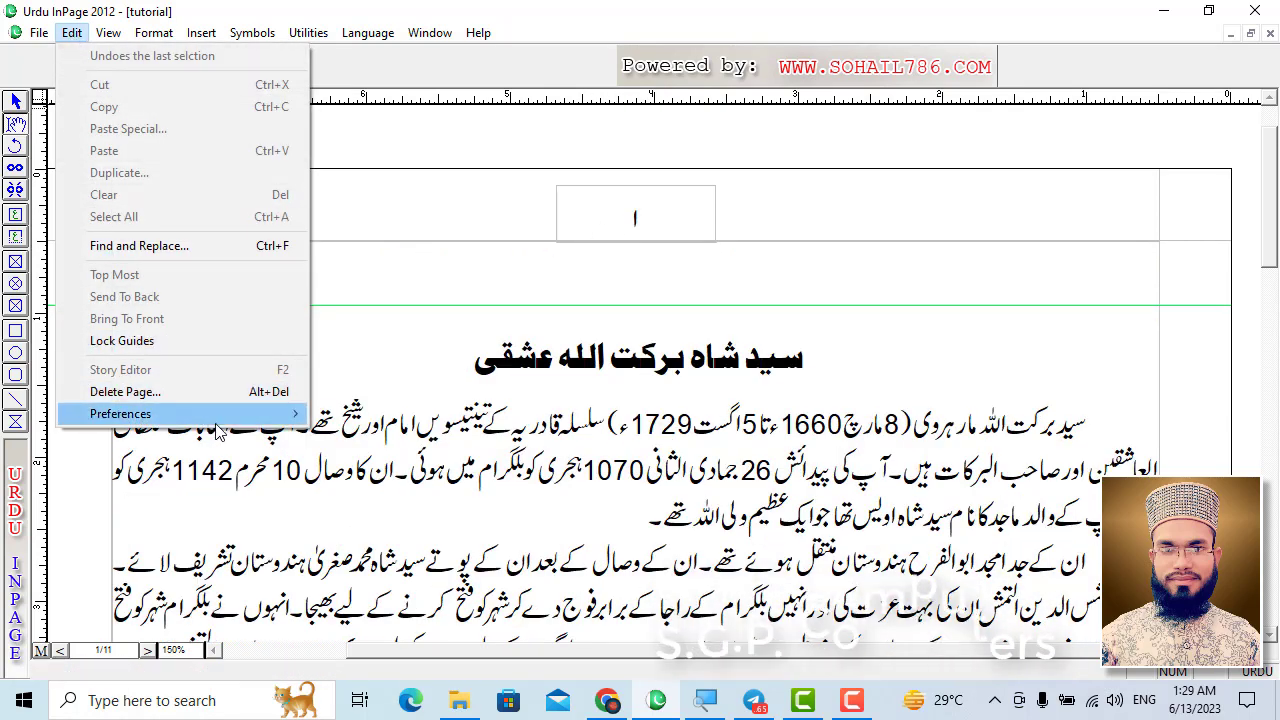
mouse_move(150, 413)
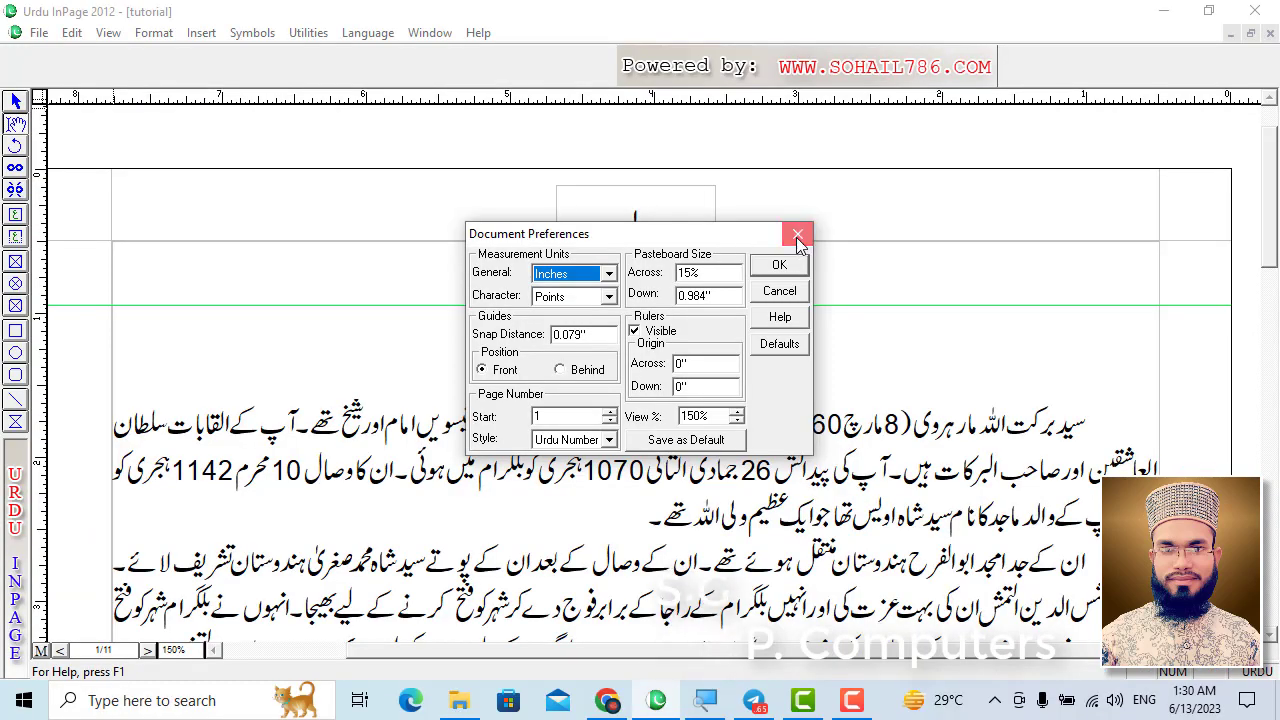
click(790, 264)
key(ctrl+0)
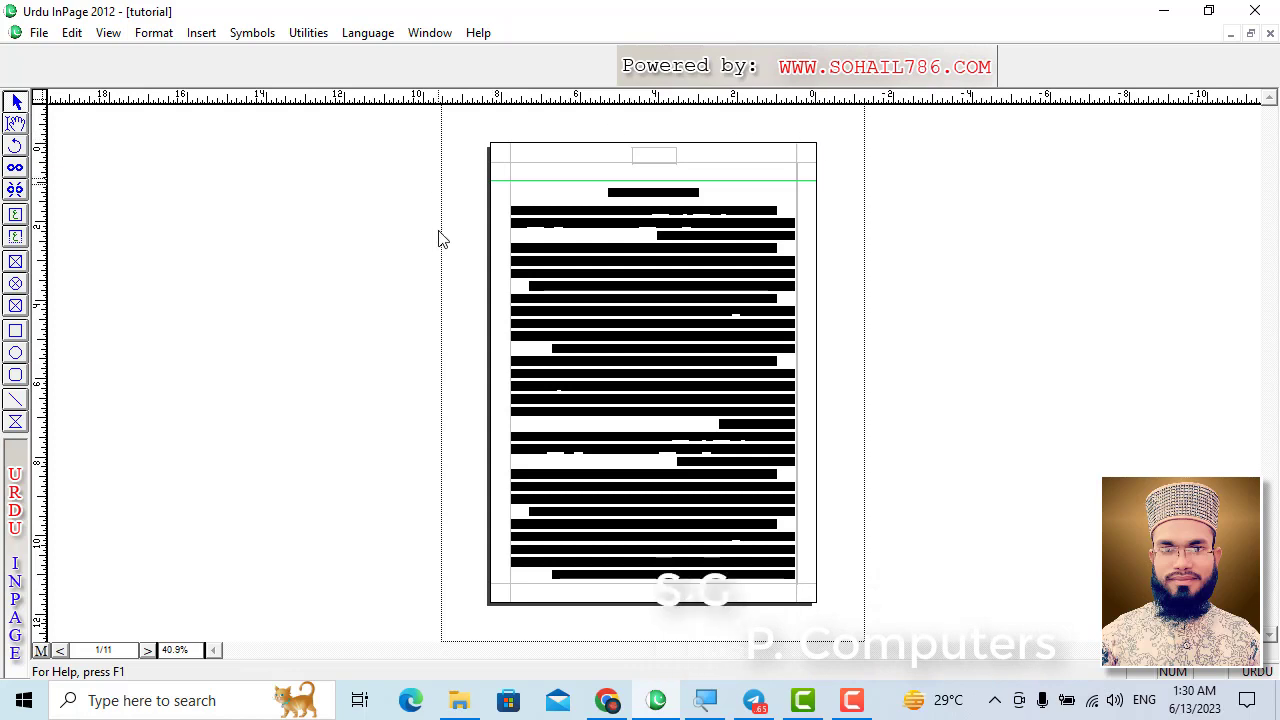
Step: Hide the rulers through the Document Preferences
click(72, 32)
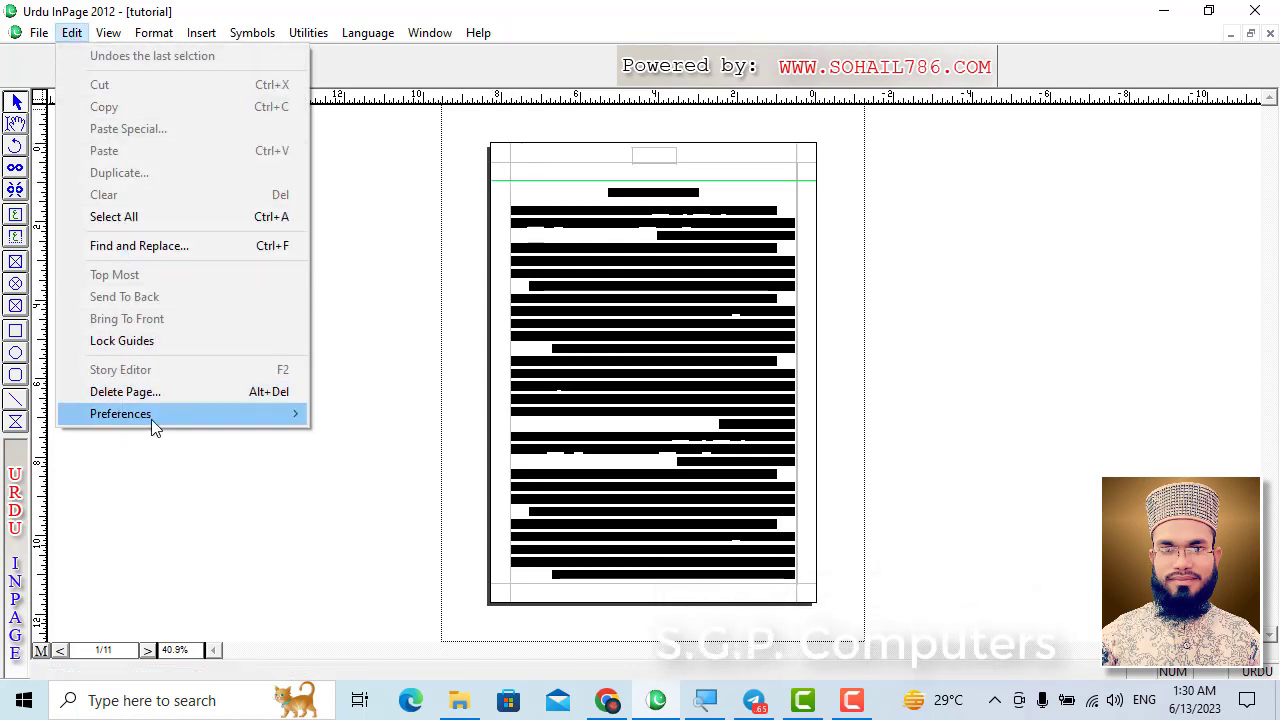
mouse_move(295, 413)
click(345, 436)
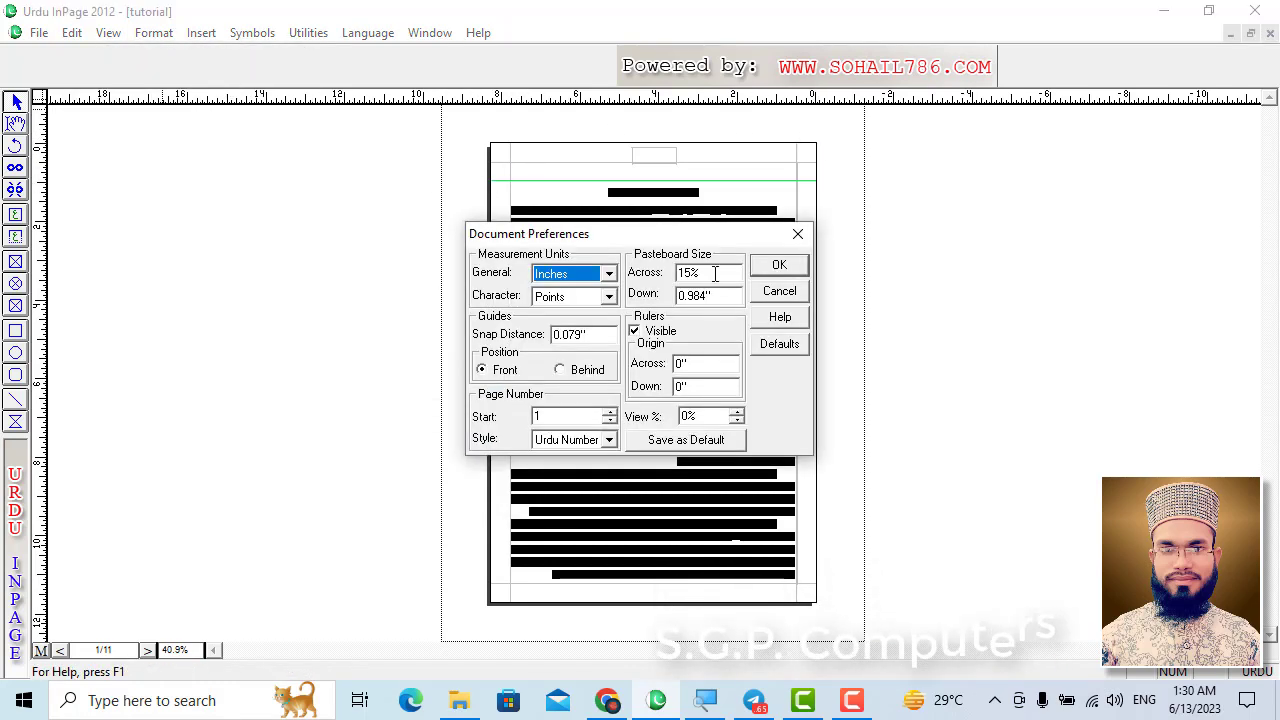
drag(700, 234, 738, 242)
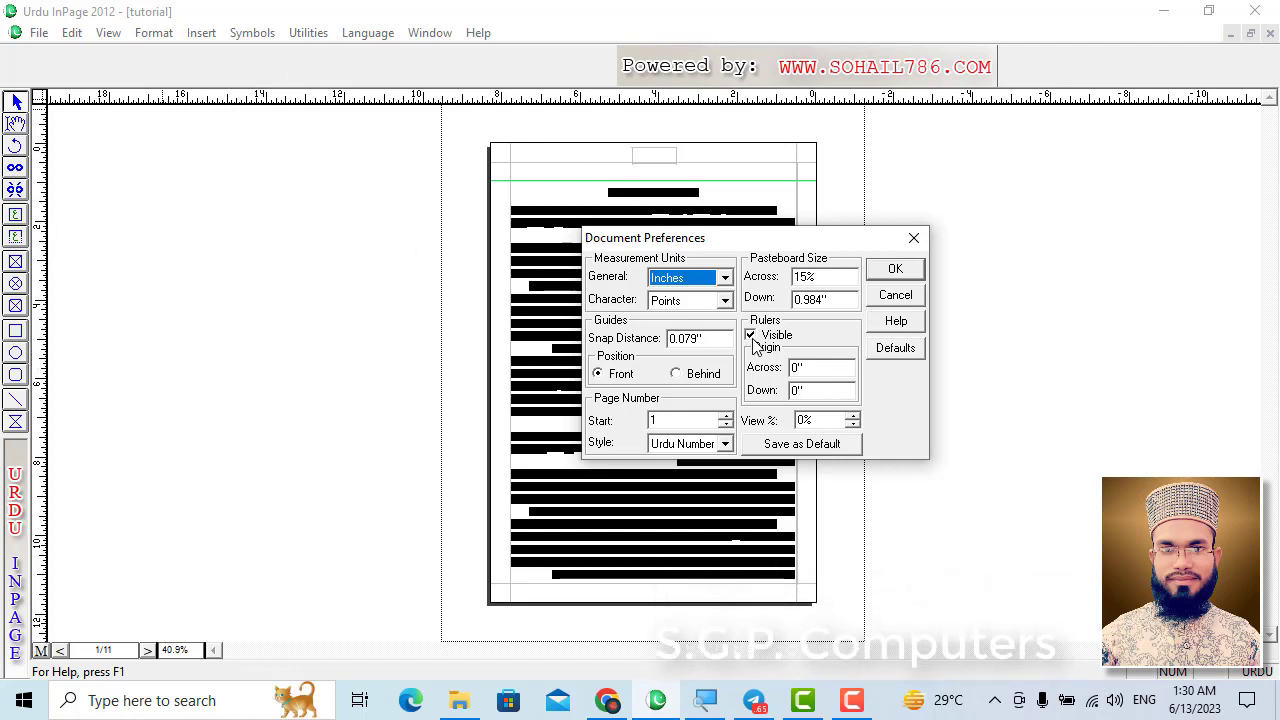
click(893, 270)
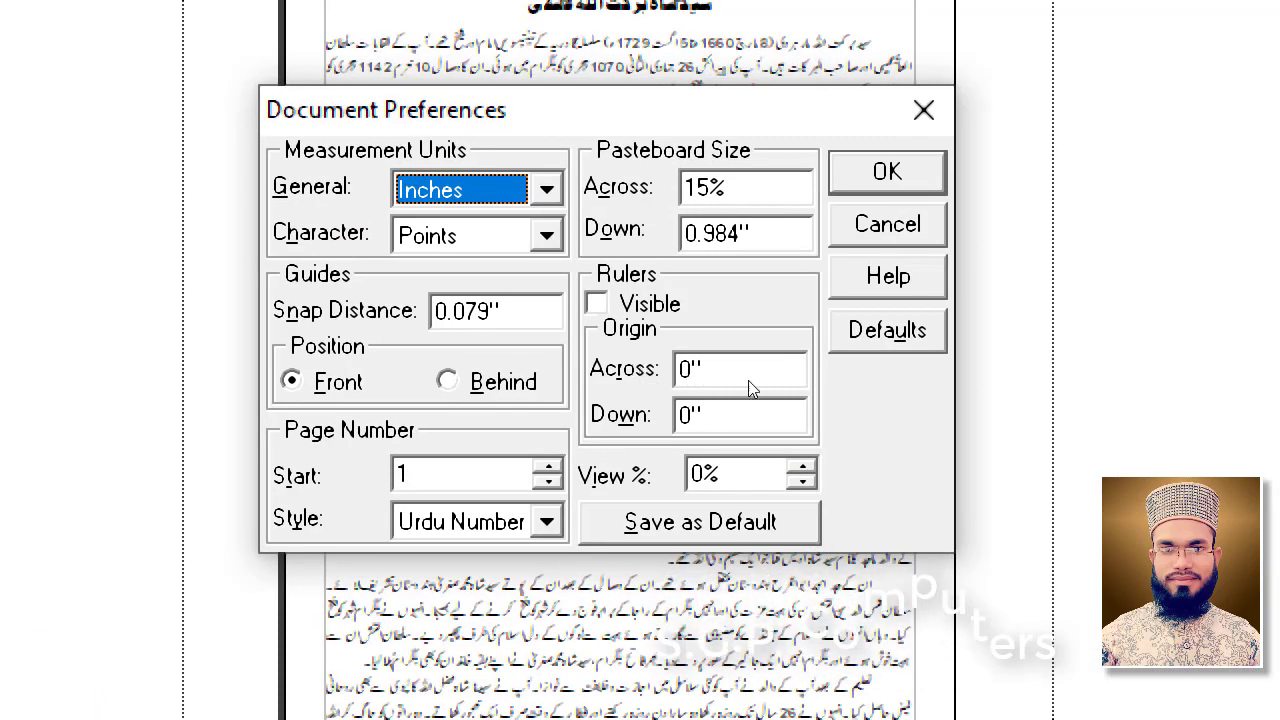
Step: Make the rulers visible again and set the view percentage to 100% in the Document Preferences
click(698, 414)
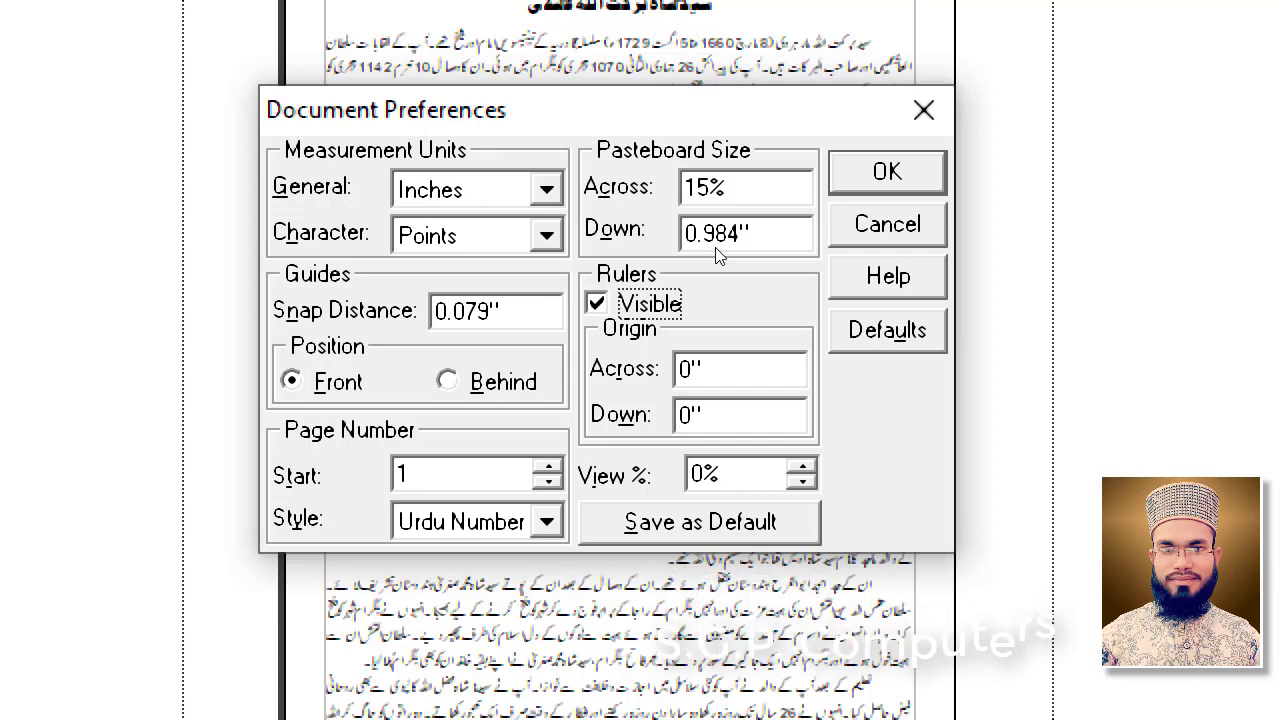
double_click(738, 474)
text(100)
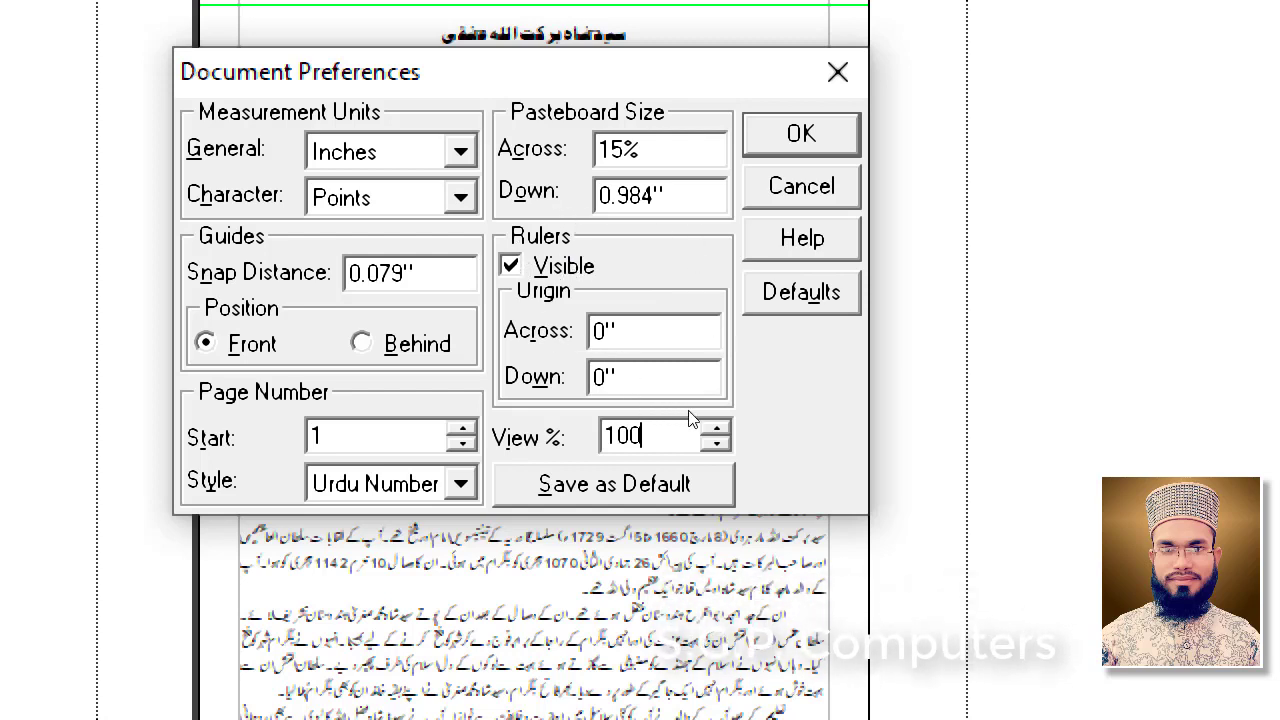
key(Tab)
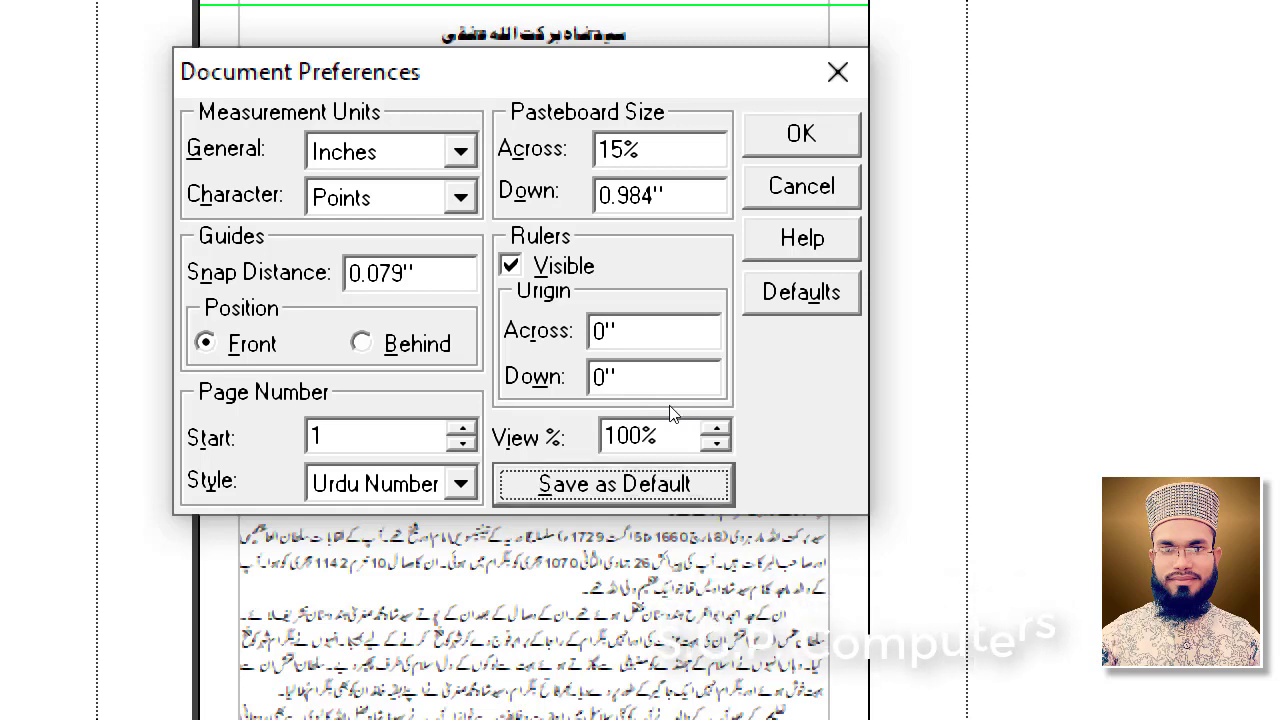